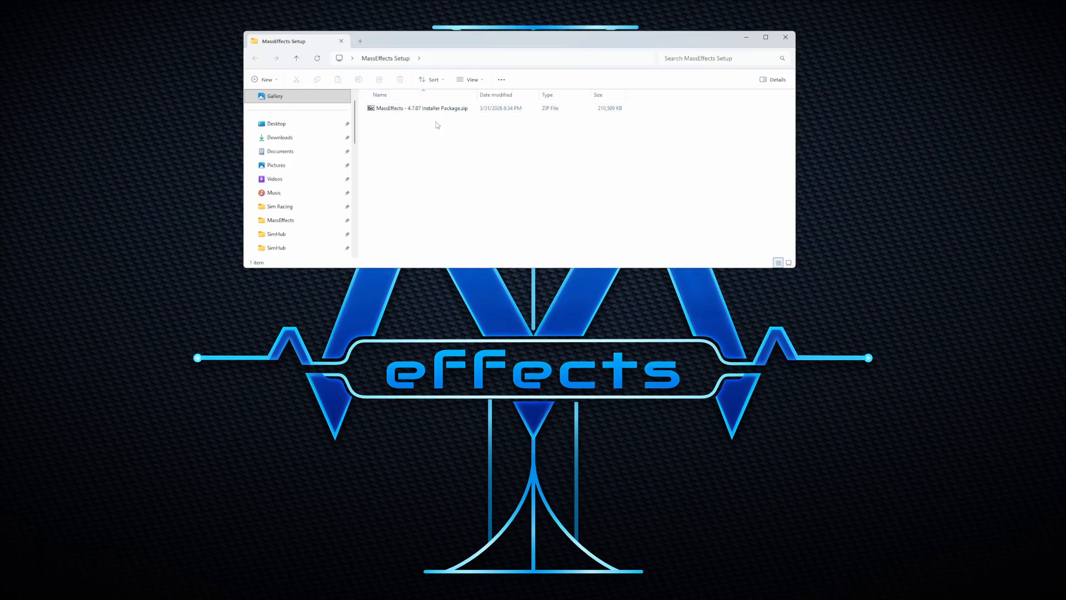
Step: Extract the MassEffects 4.7.07 zip here with 7-Zip and open MassEffects Manual.pdf
right_click(381, 108)
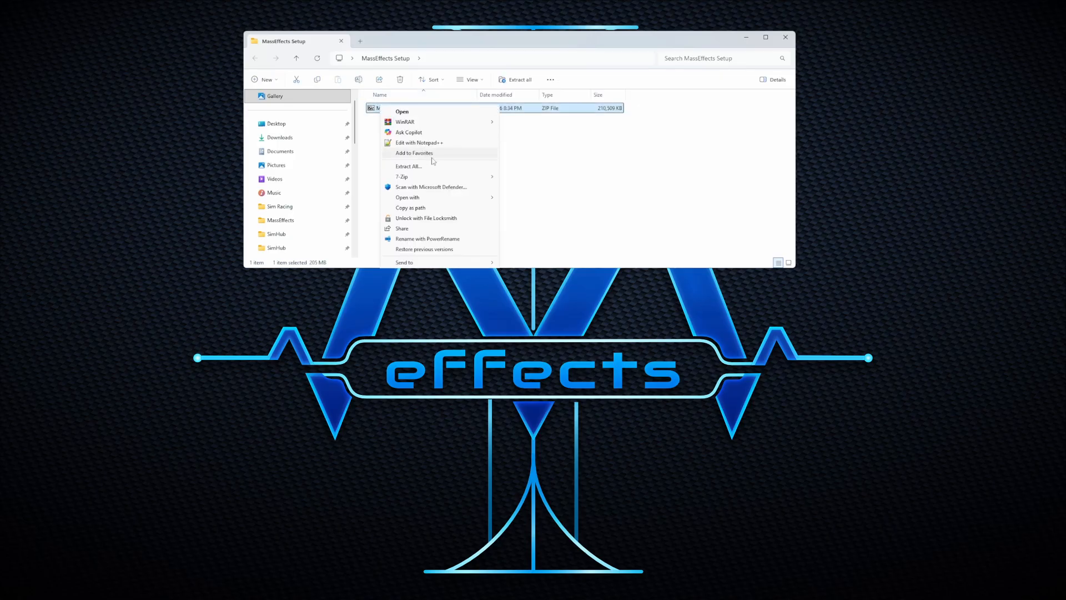
mouse_move(439, 178)
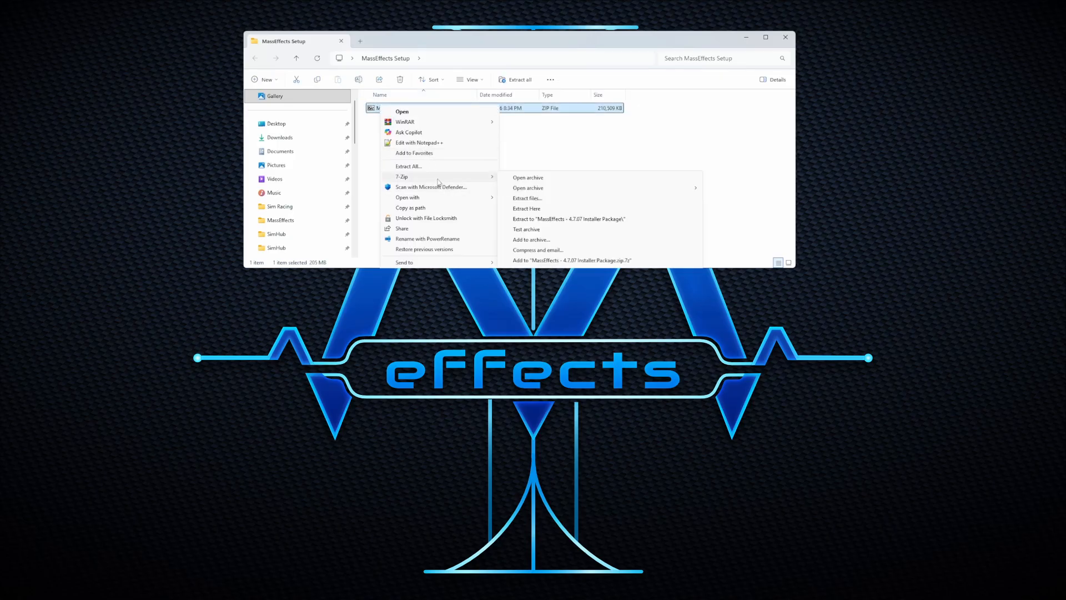
left_click(536, 209)
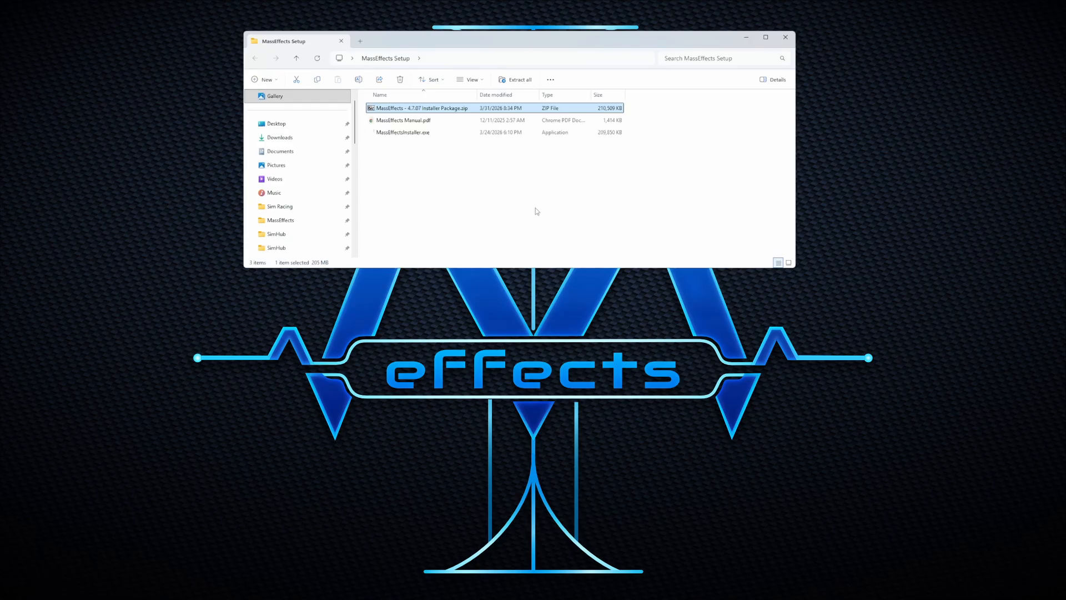
double_click(405, 121)
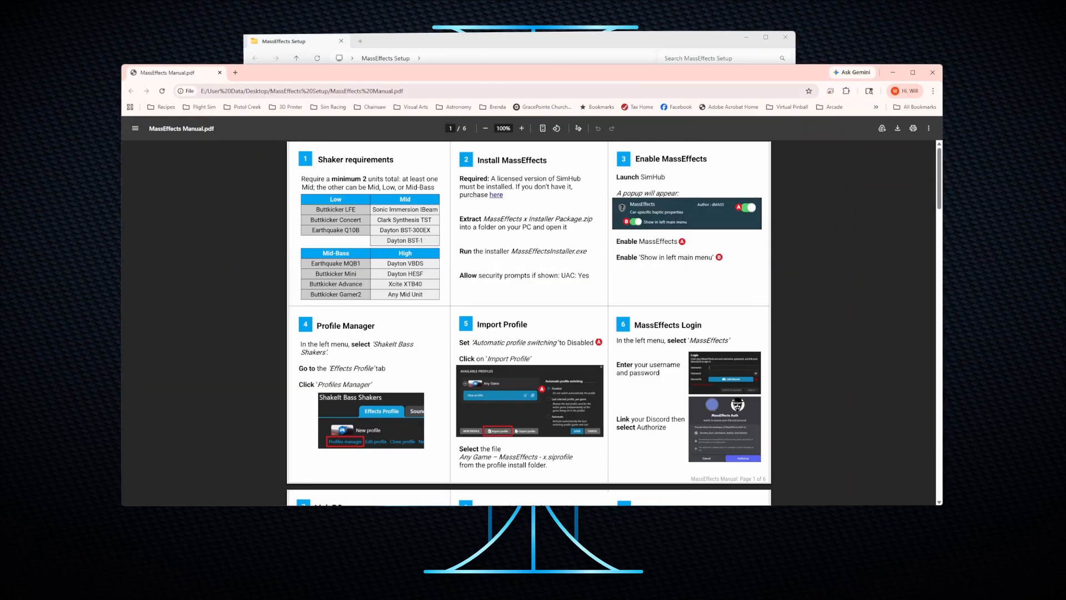
Step: Scroll through the manual's setup steps, close Chrome, and select MassEffectsInstaller.exe
mouse_move(938, 174)
left_mouse_down()
mouse_move(933, 333)
mouse_move(929, 166)
left_mouse_up()
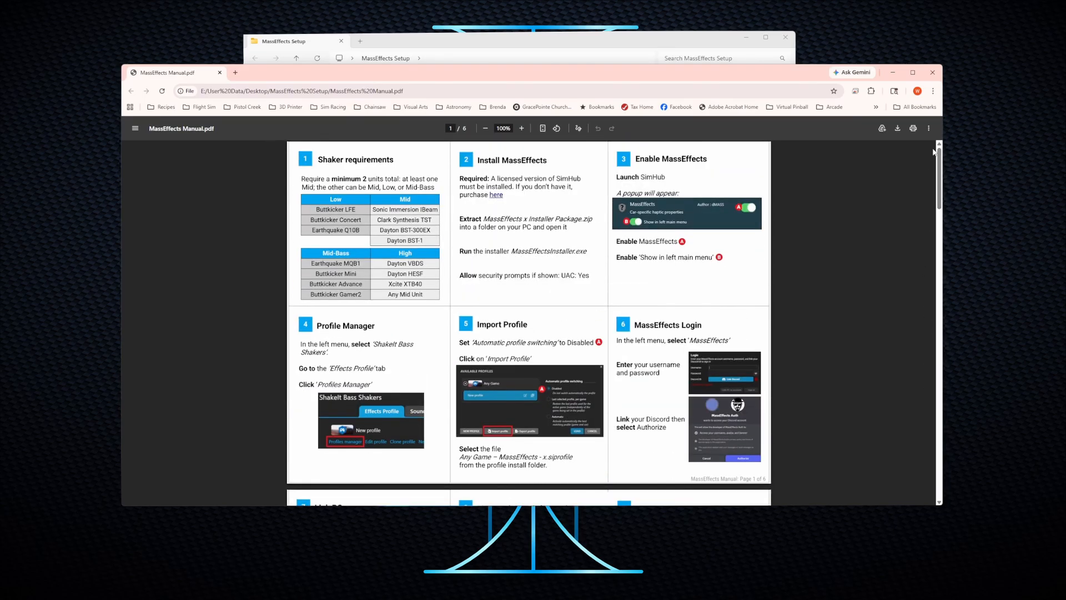
left_click(933, 72)
left_click(394, 133)
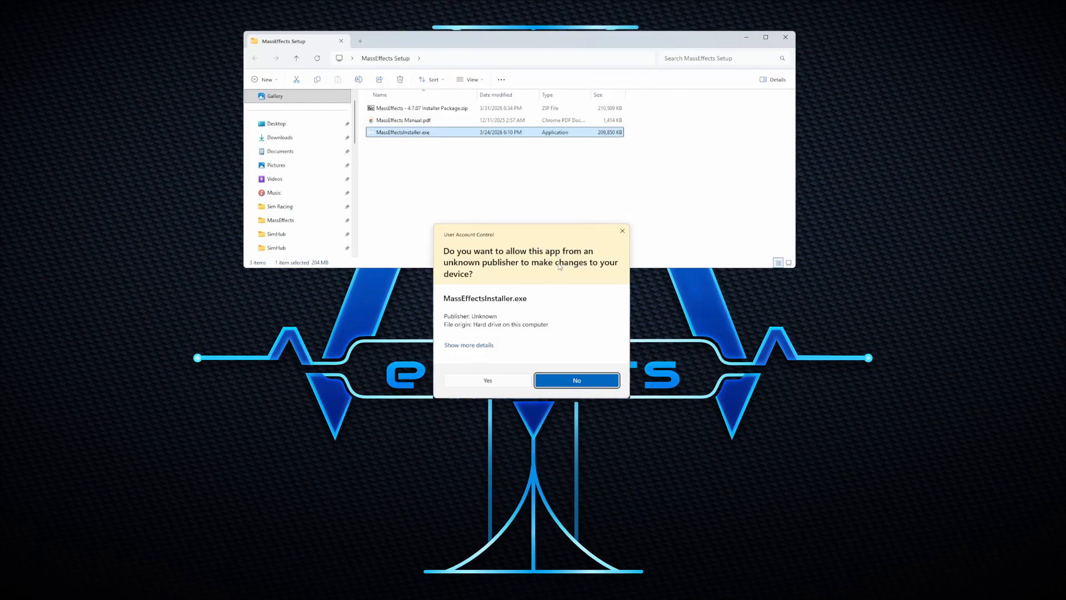
Step: Approve the installer, keep default folders, and add the Stream Deck plugin with the ME Mixer (XL) profile
left_click(478, 382)
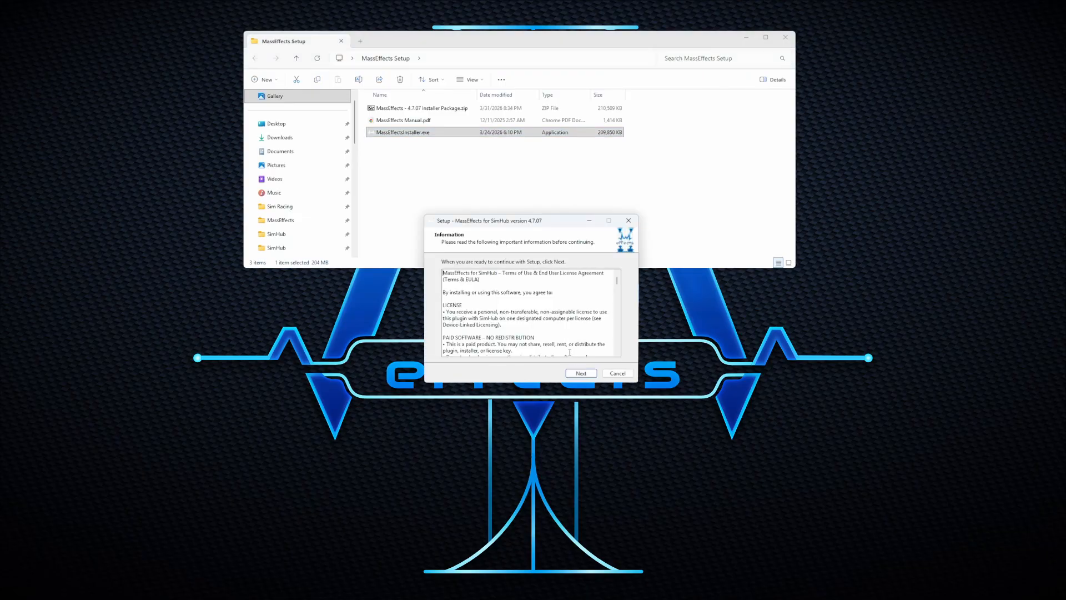
left_click(581, 373)
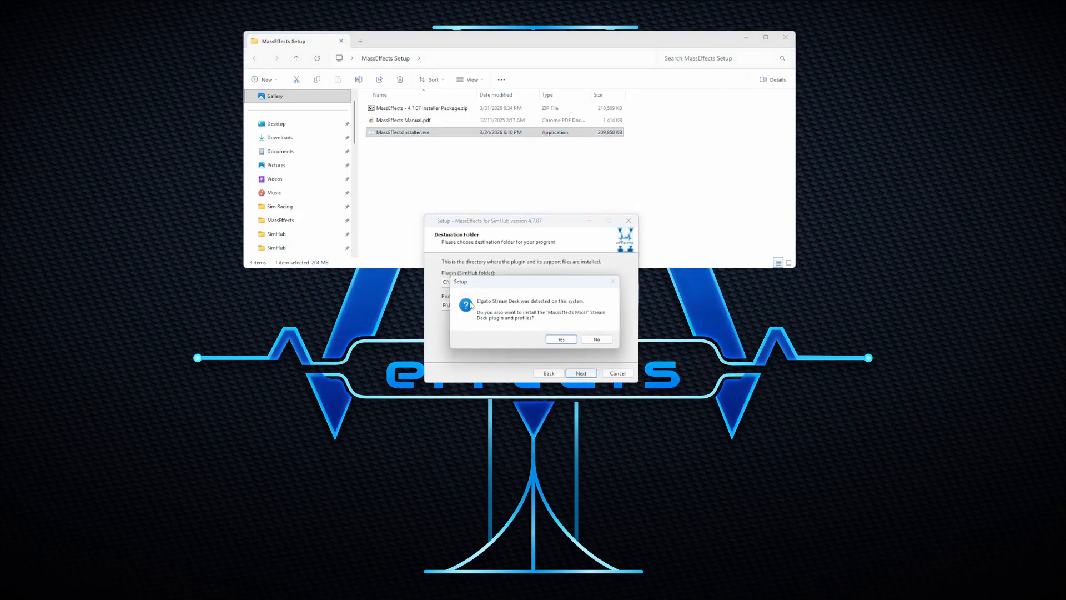
left_click(559, 339)
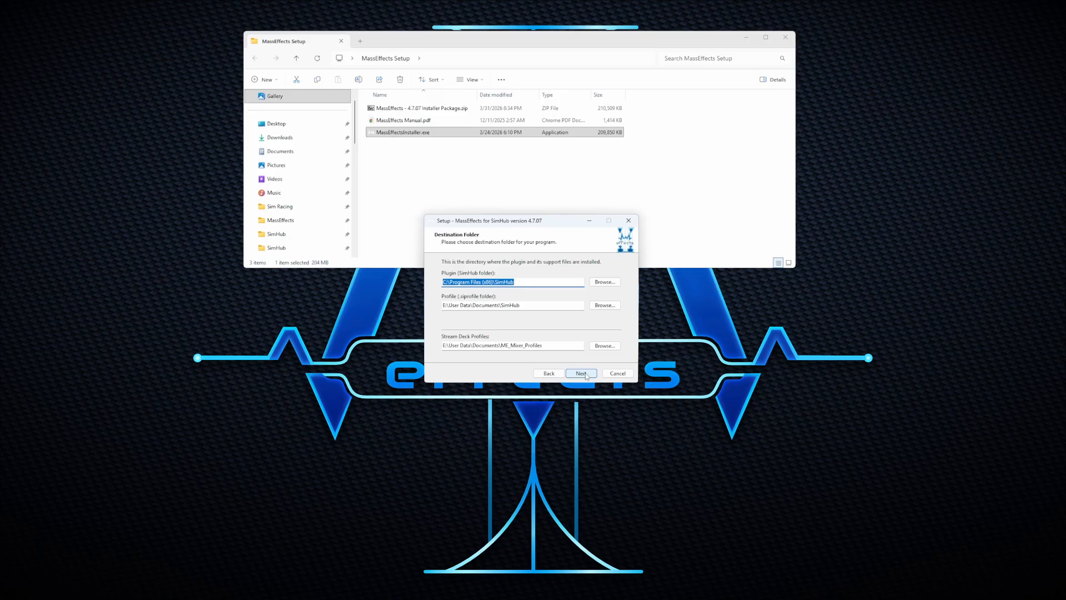
left_click(581, 374)
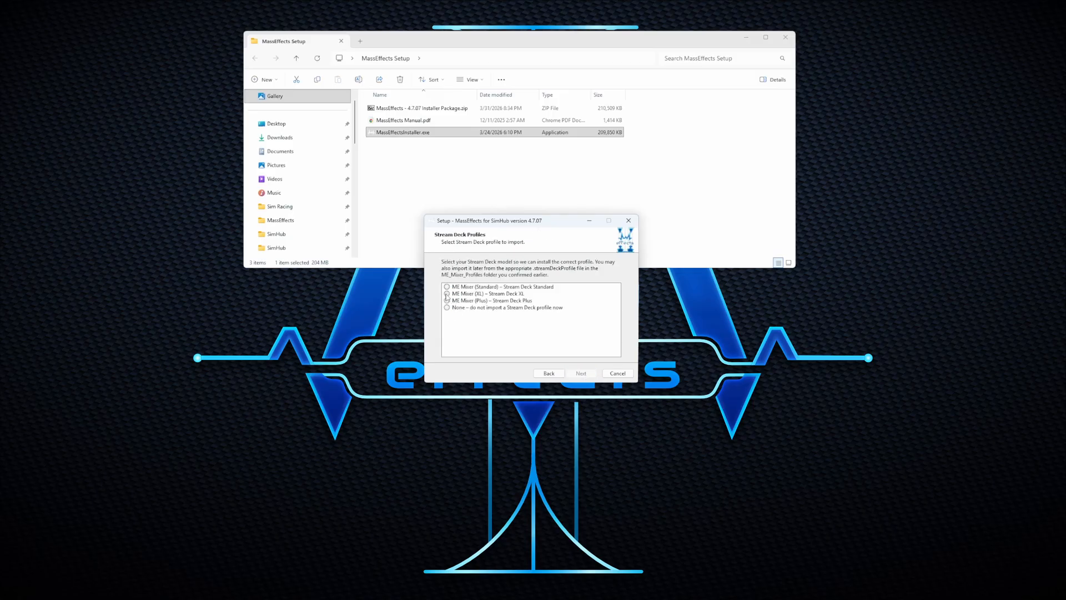
left_click(447, 294)
left_click(581, 373)
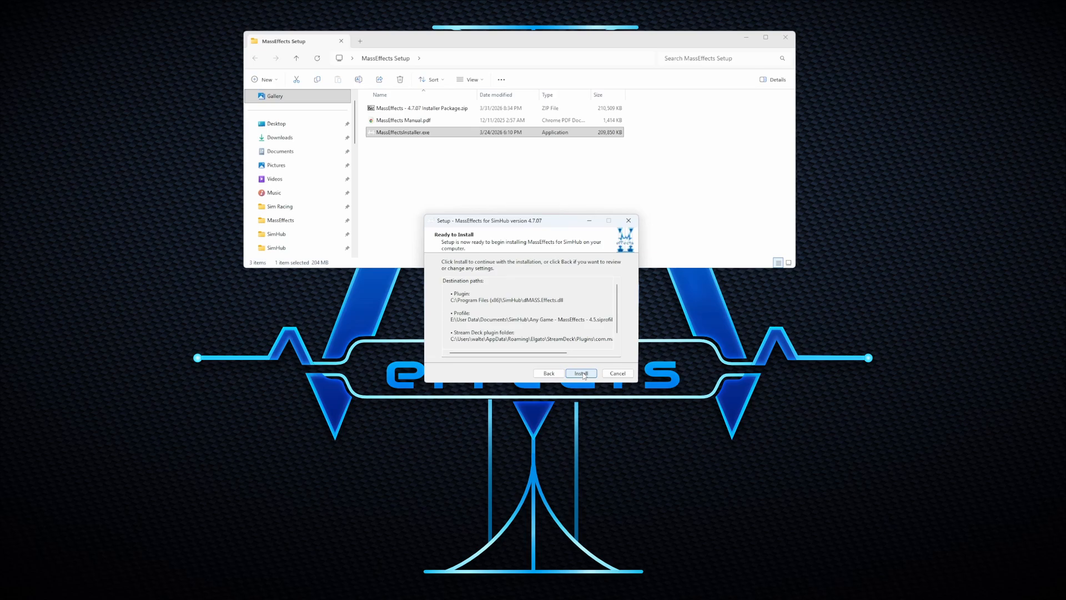
Step: Run the installation, letting setup close SimHub and Stream Deck, and finish the wizard
left_click(581, 373)
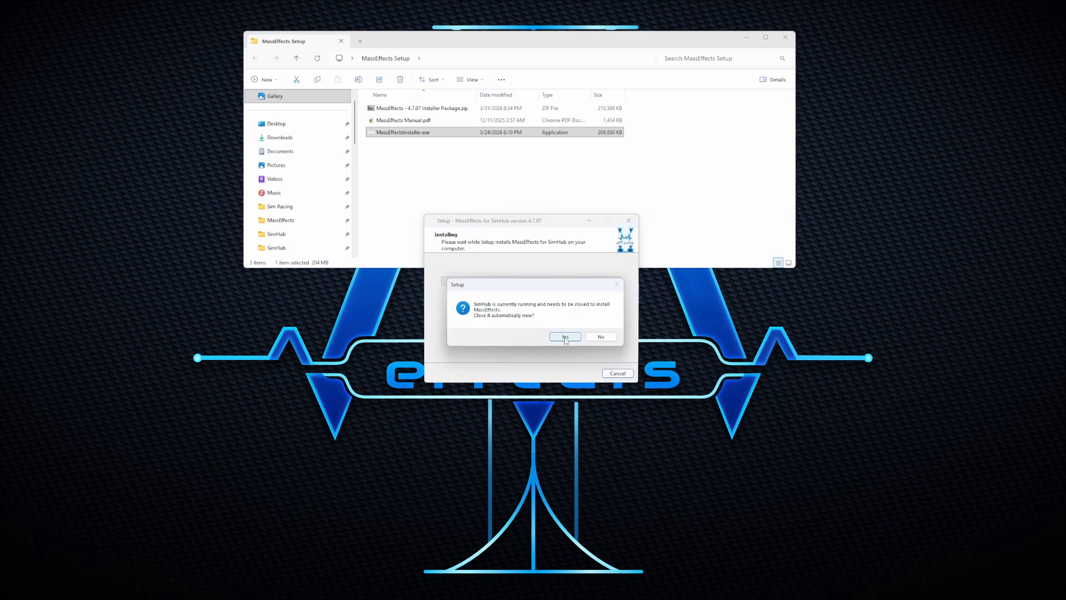
left_click(565, 337)
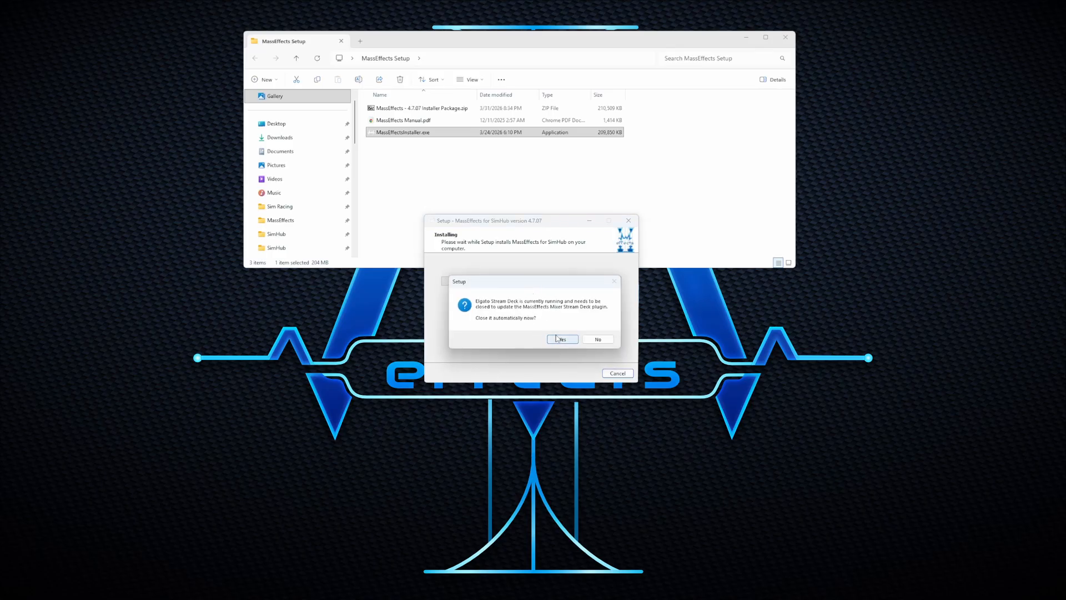
left_click(559, 339)
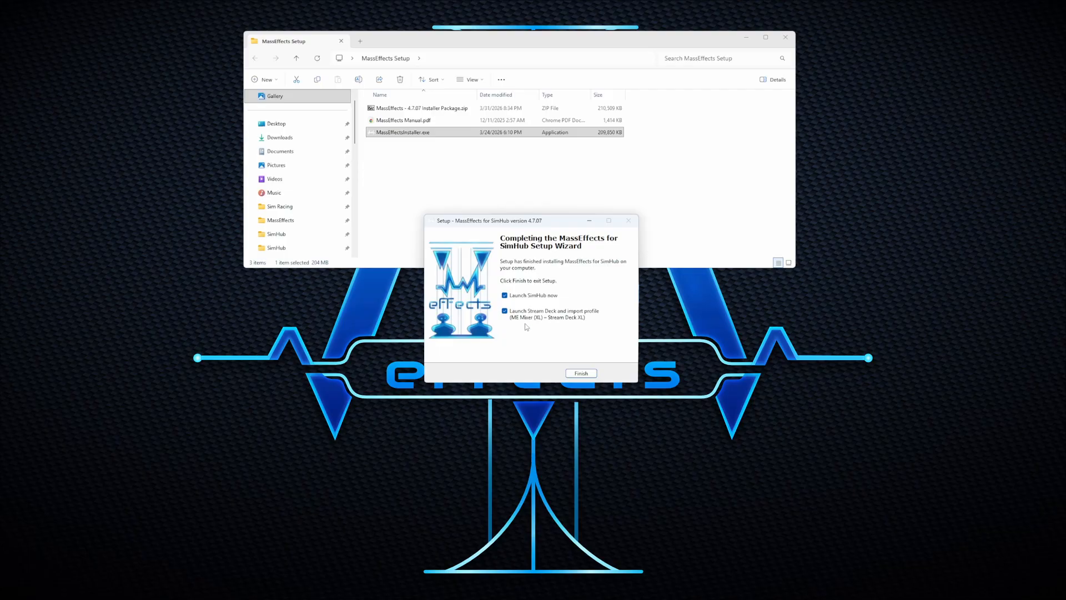
left_click(581, 374)
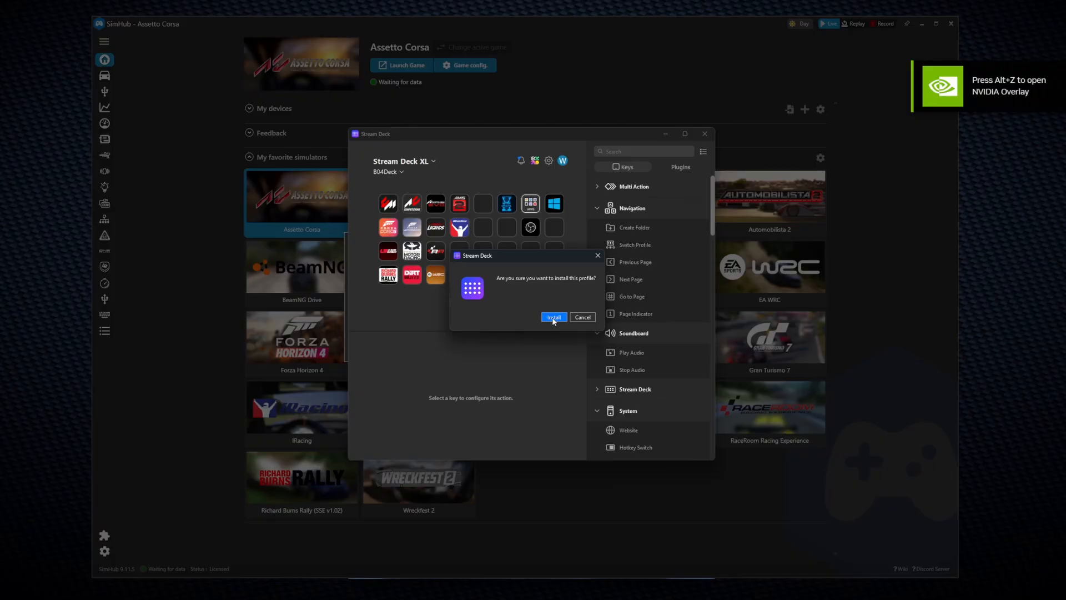
Step: Confirm the ME Mixer (XL) profile install in Stream Deck, then close the Stream Deck window
left_click(553, 317)
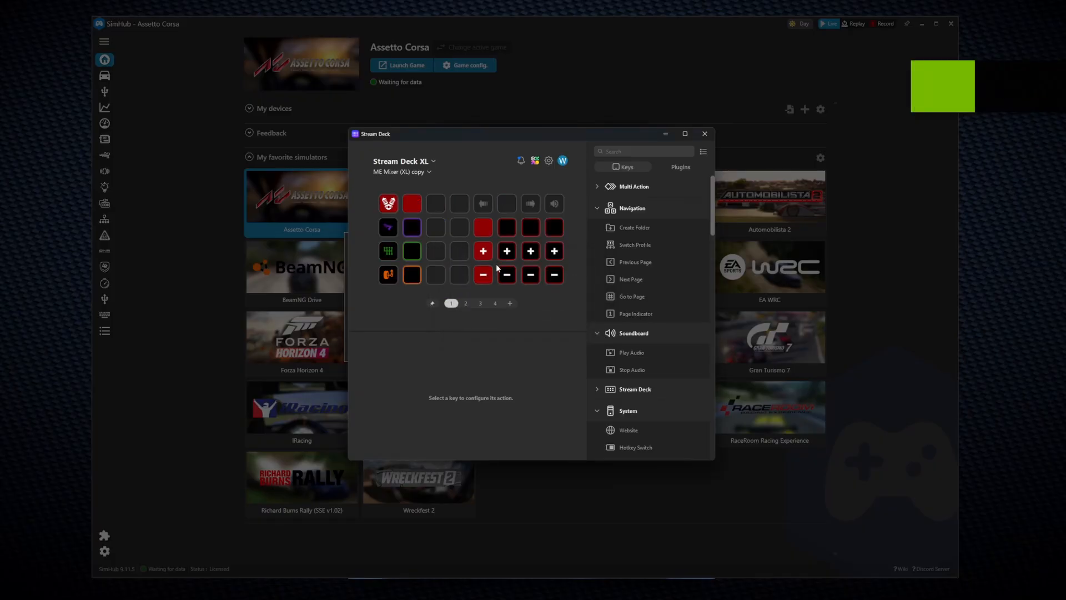
left_click(705, 134)
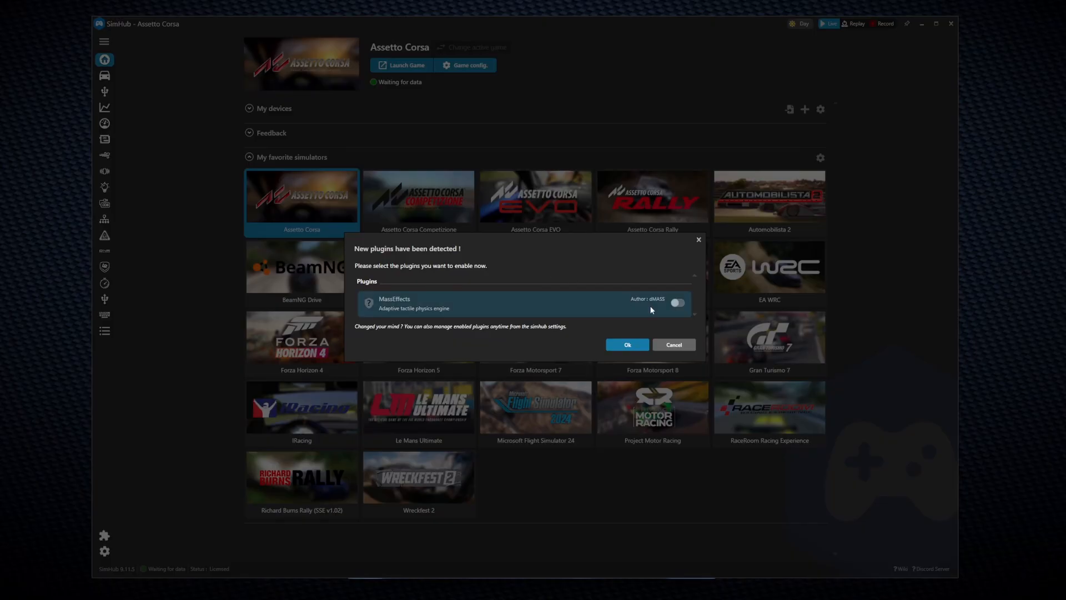
Step: Turn on MassEffects and 'Show in left main menu' in the New plugins dialog and confirm
left_click(677, 303)
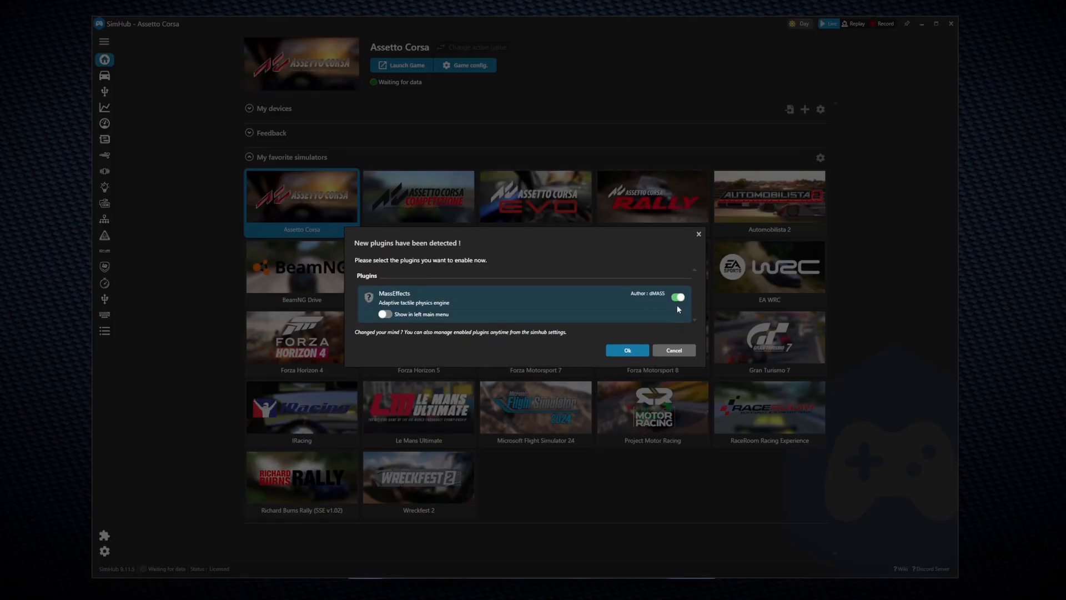
left_click(385, 314)
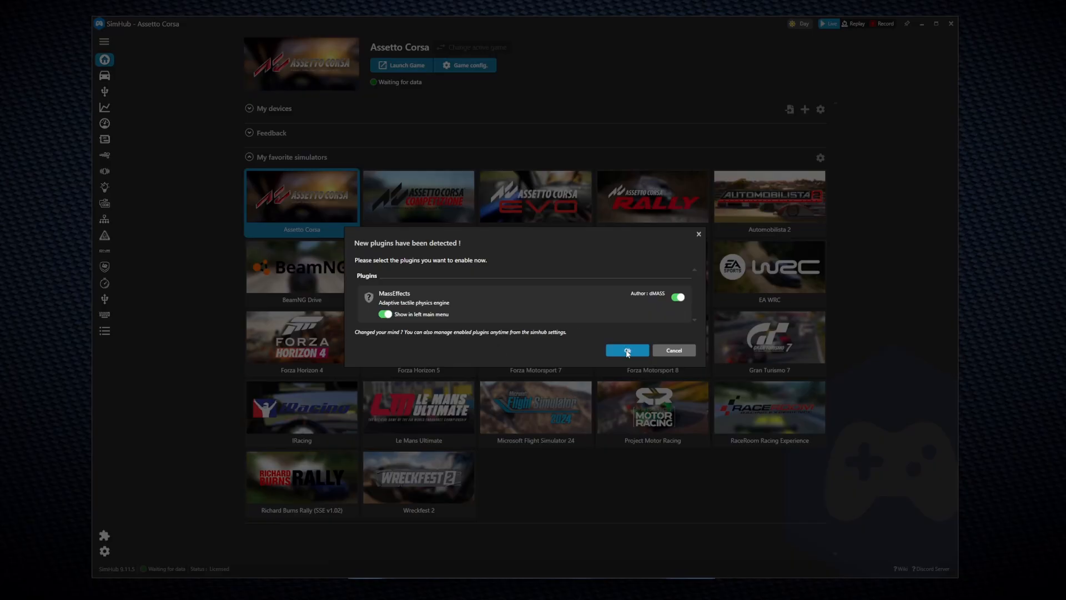
left_click(628, 351)
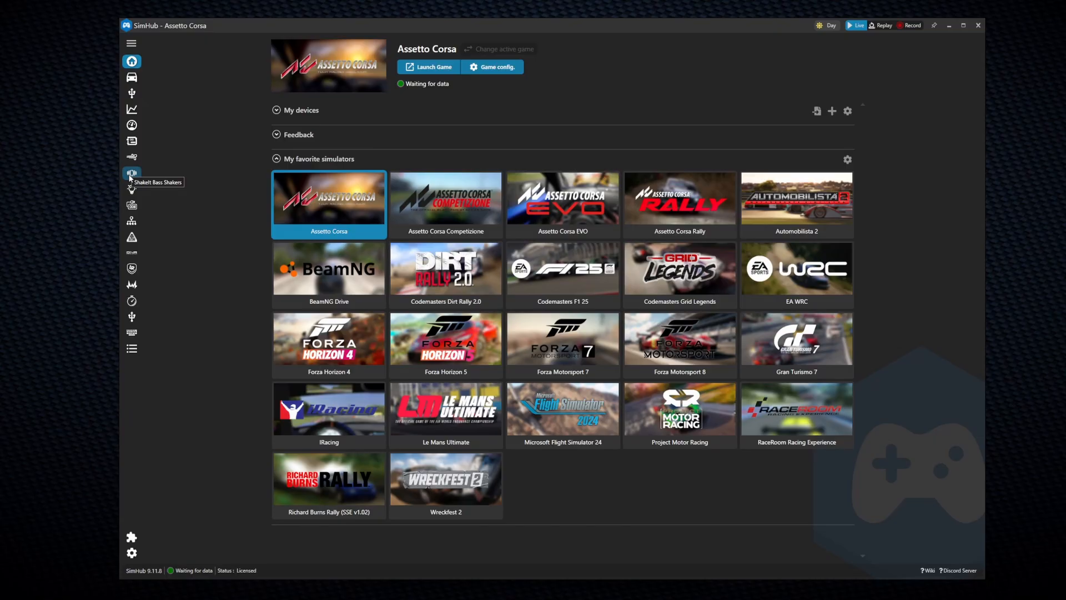
Step: Import the Any Game - MassEffects - 4.5 ShakeIt profile and delete the unused New profile
left_click(131, 177)
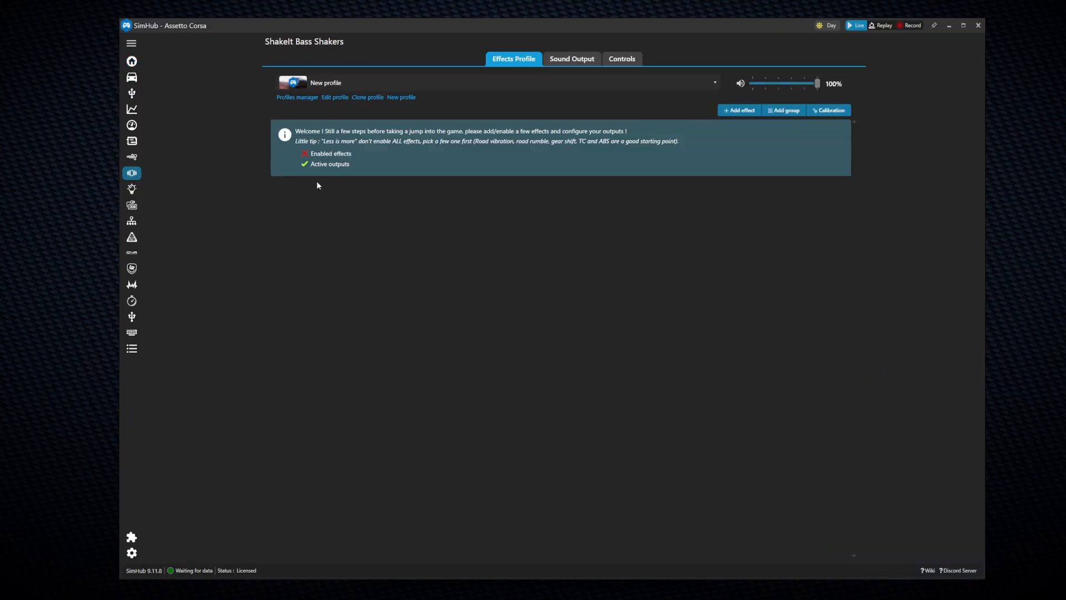
left_click(295, 98)
left_click(390, 460)
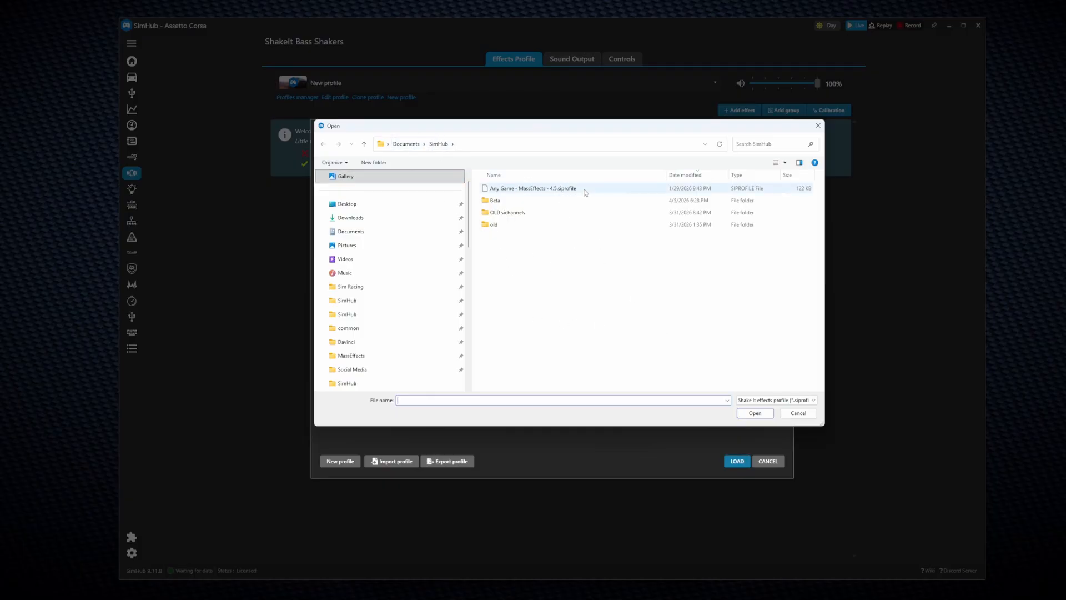
left_click(562, 189)
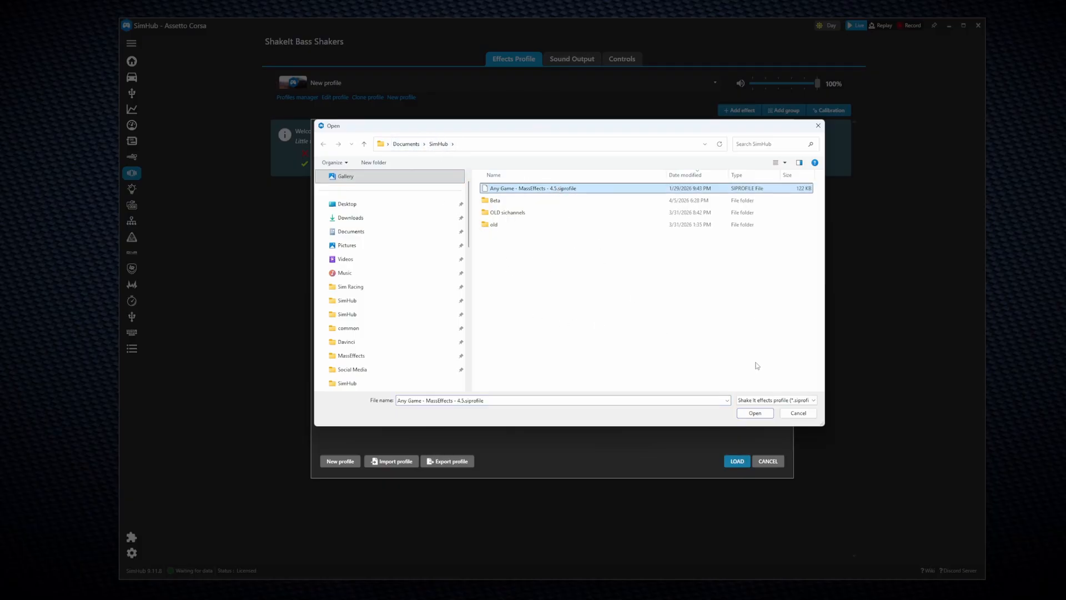
left_click(754, 413)
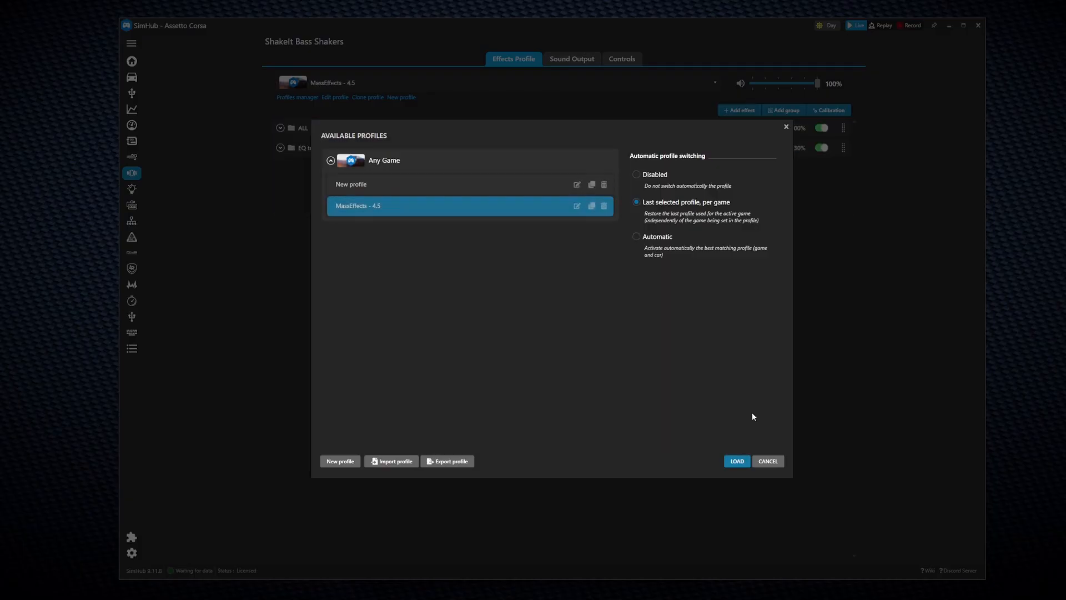
left_click(603, 187)
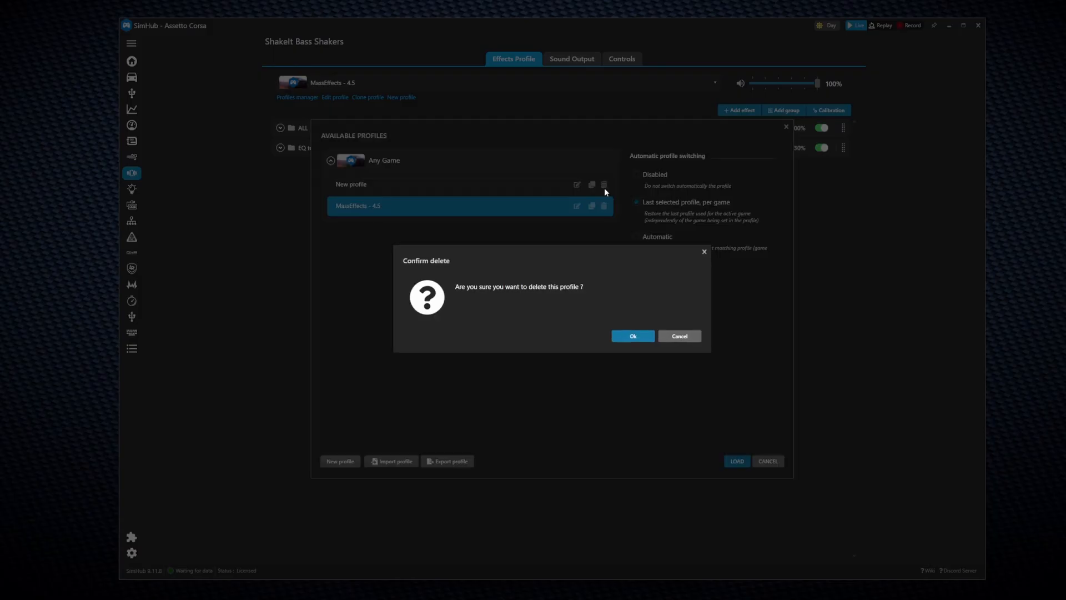
left_click(632, 336)
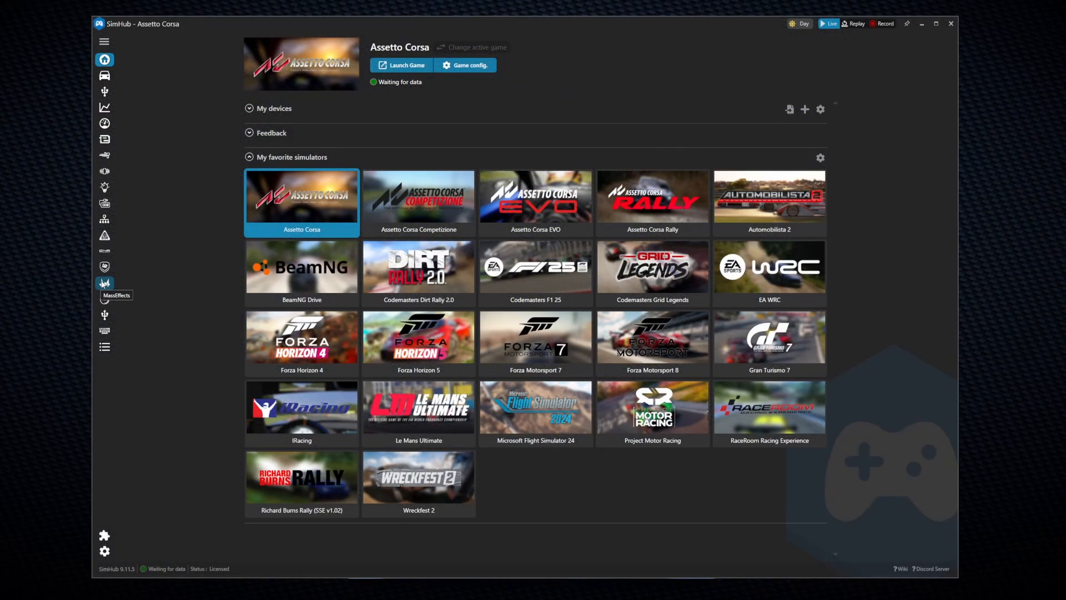
Step: On the MassEffects plugin page, enter the account username and password
left_click(104, 283)
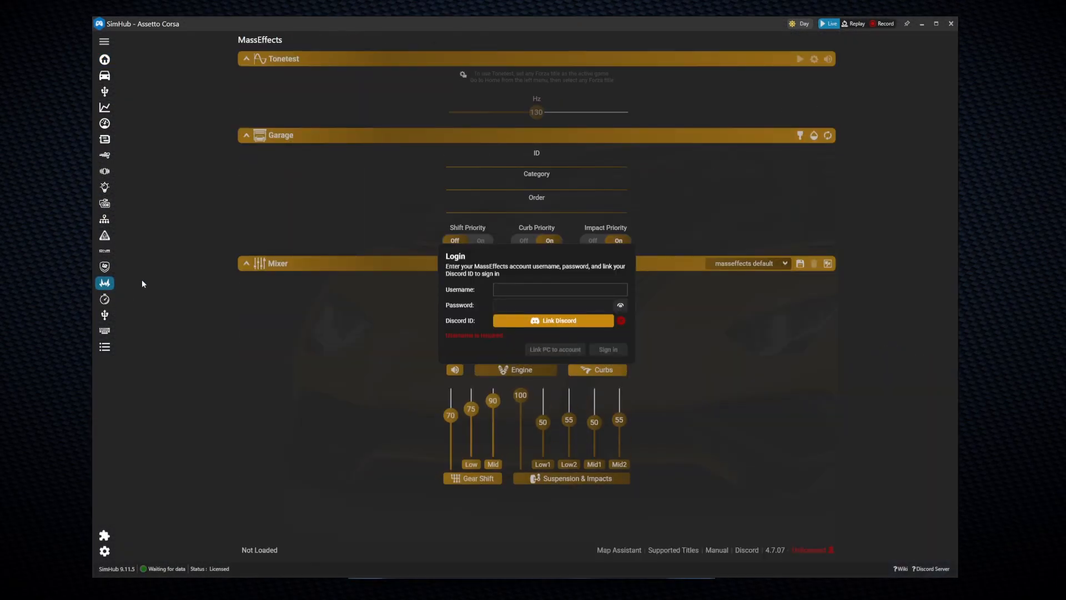
type("b04gtr")
key("Tab")
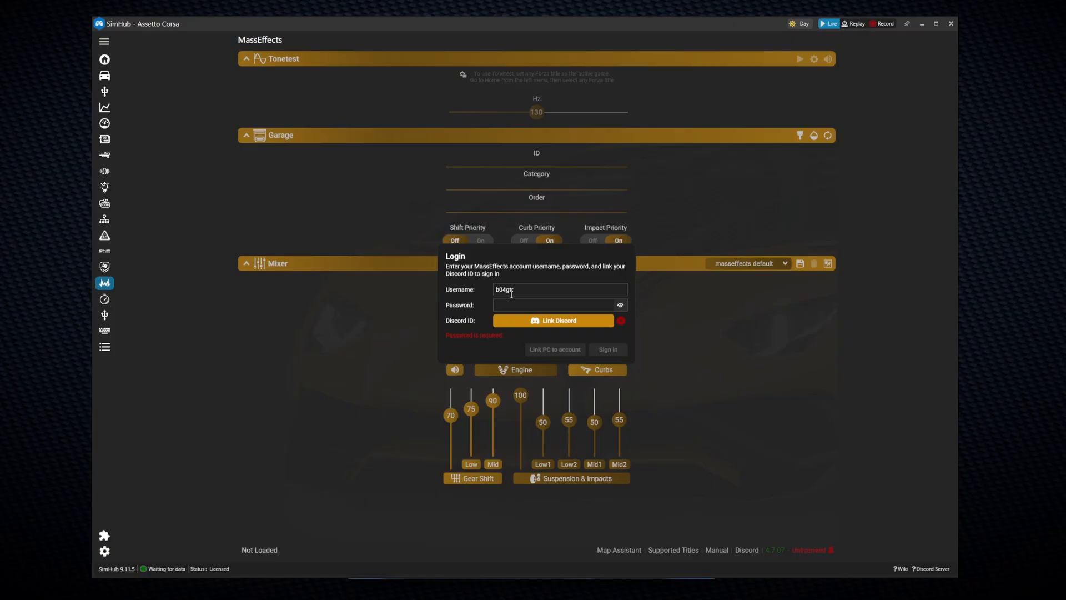
type("•••••••••••")
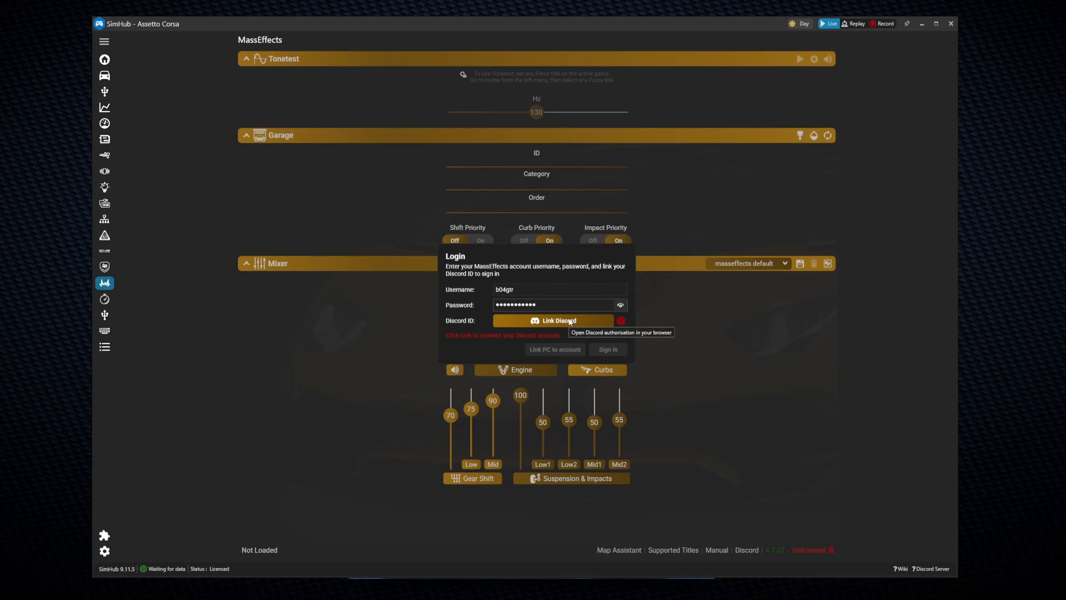
Step: Link the Discord account, authorizing MassEffects in the browser, then close the browser
left_click(570, 321)
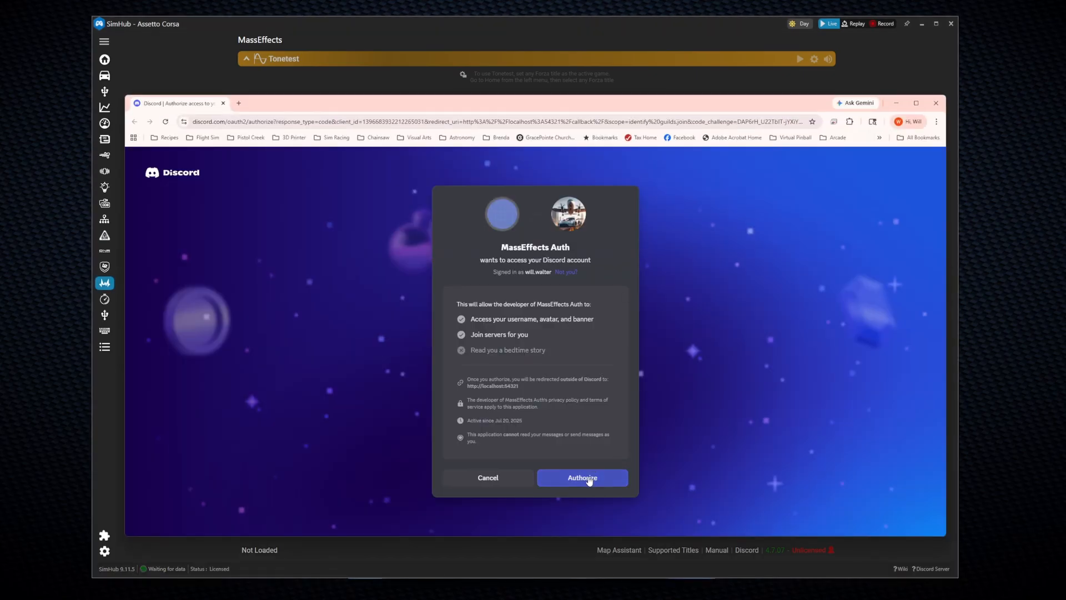
left_click(587, 478)
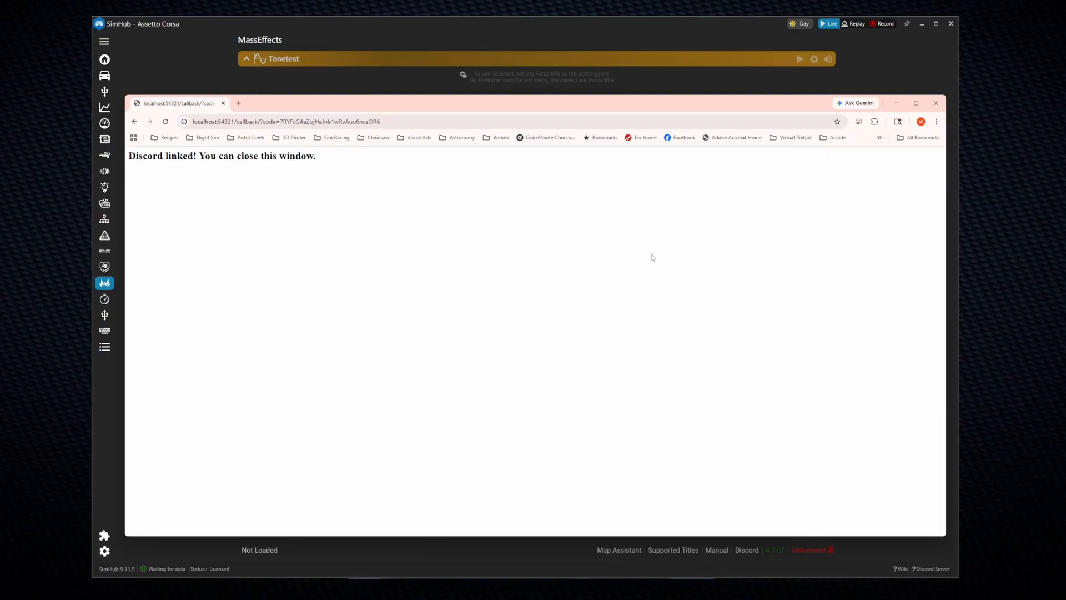
left_click(936, 102)
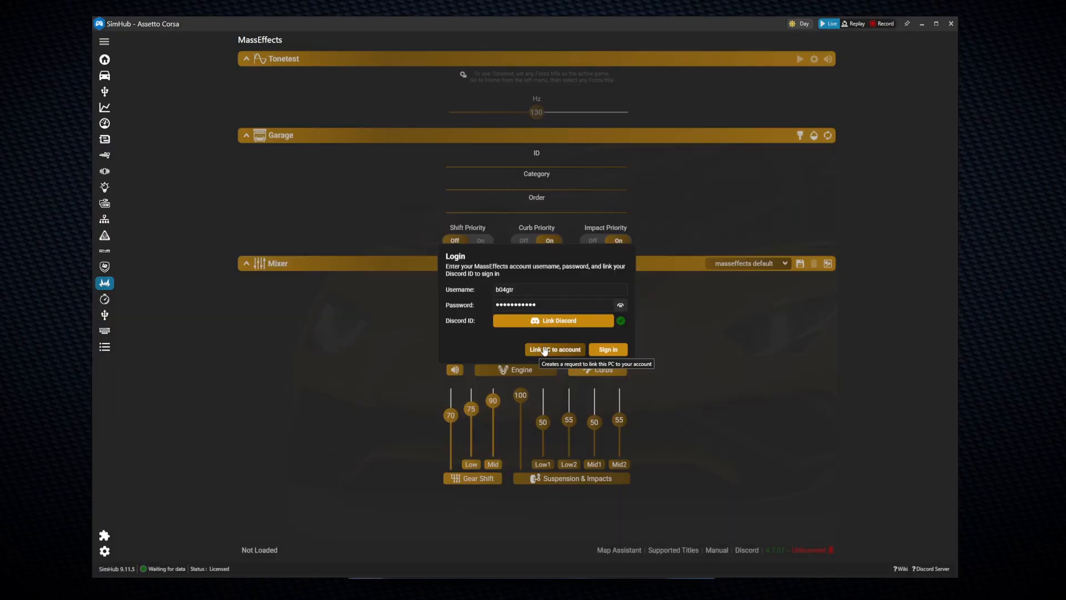
Step: Request linking this PC to the MassEffects account, confirm it, and dismiss the Request submitted notice
left_click(545, 350)
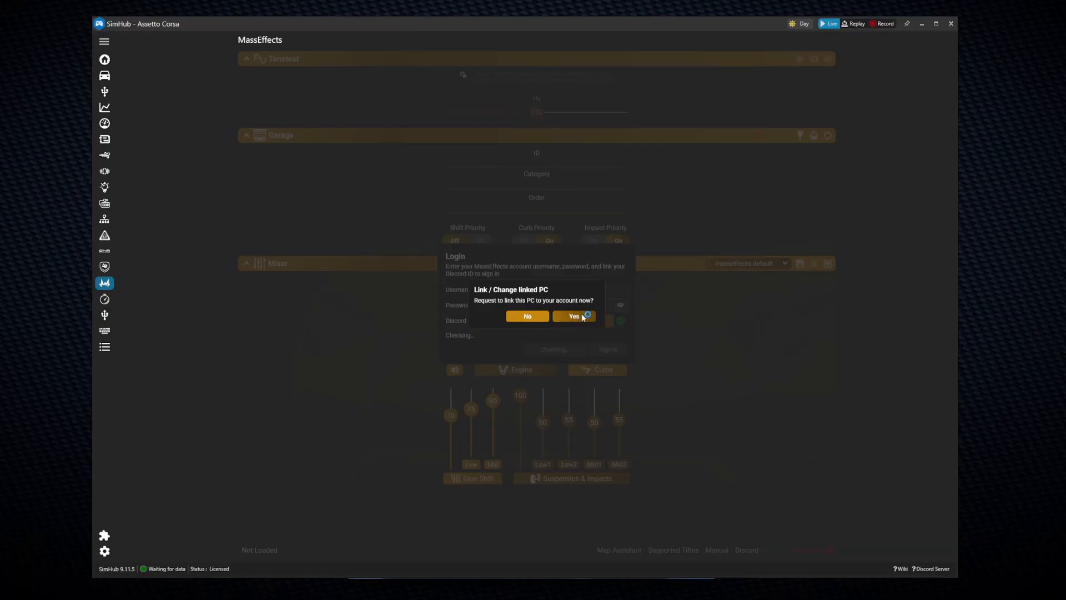
left_click(575, 316)
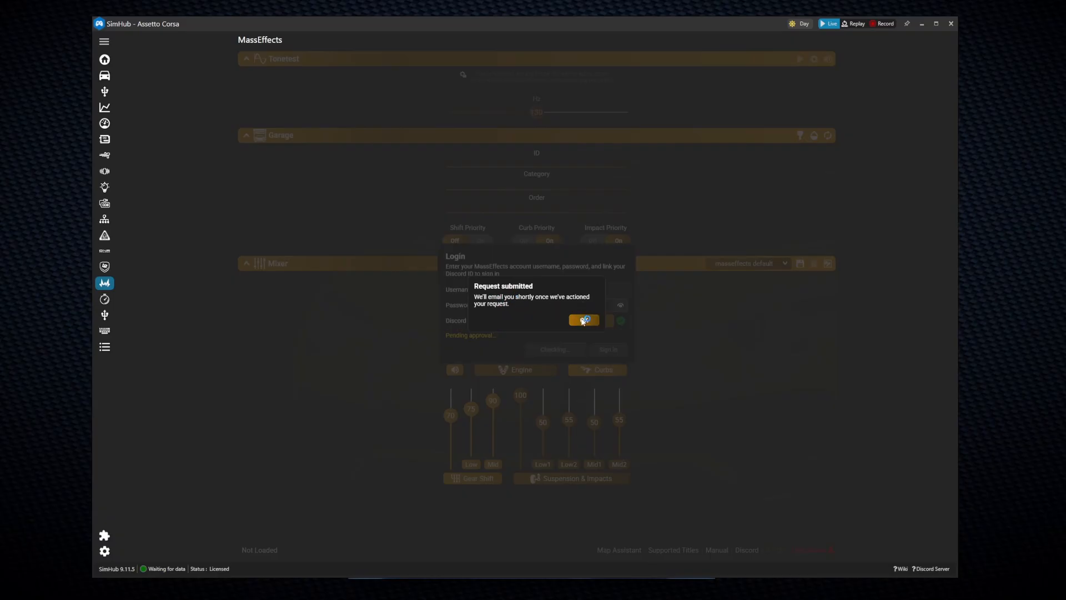
left_click(582, 320)
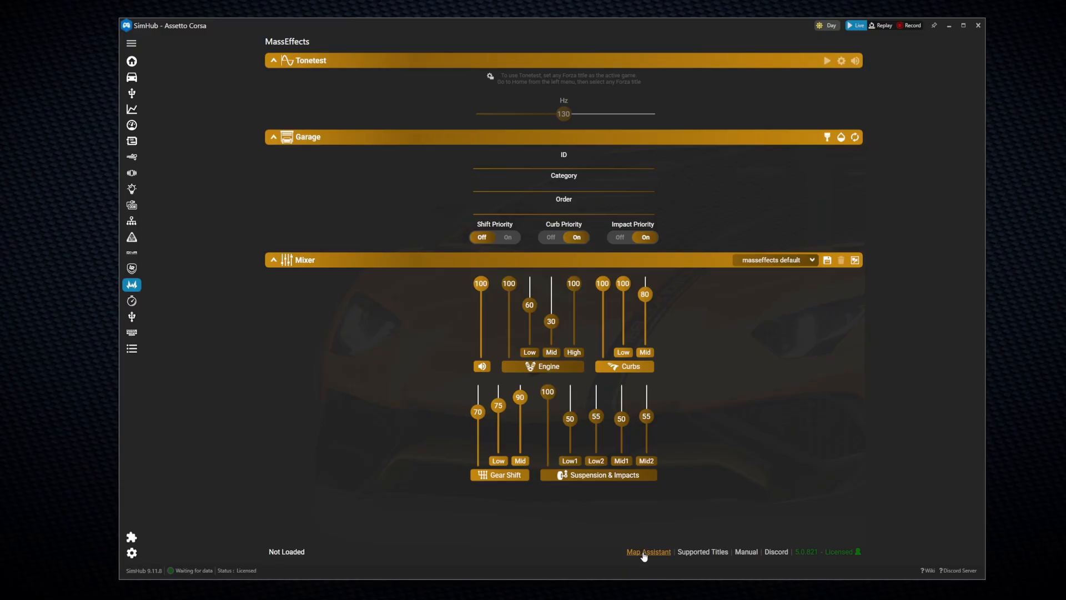
Step: In the Mapping Assistant, set two IBeam units and one MQB1, then advance to the Summary
left_click(644, 554)
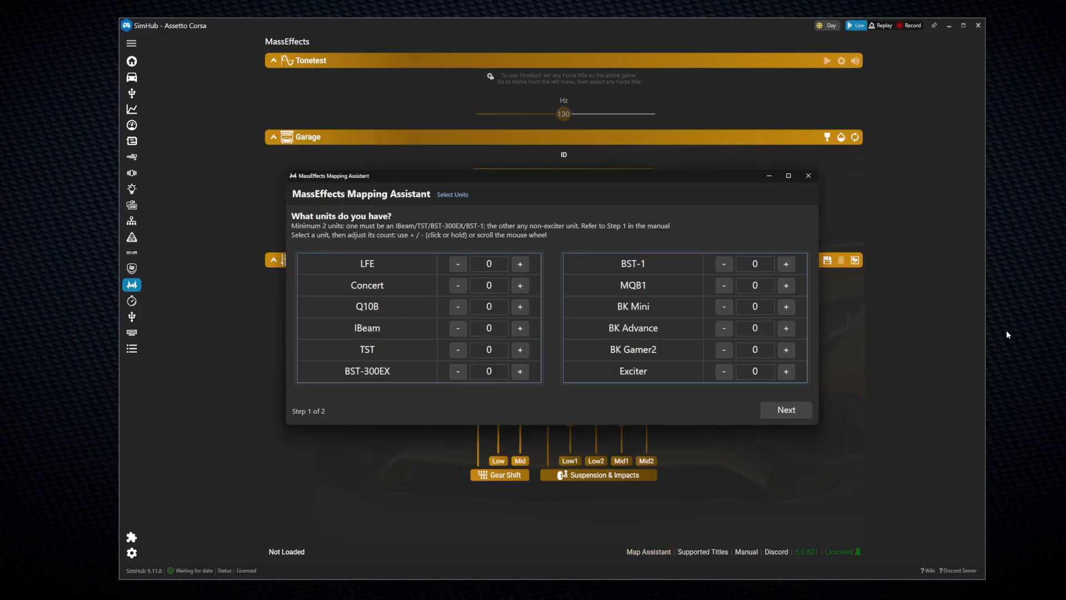
left_click(520, 329)
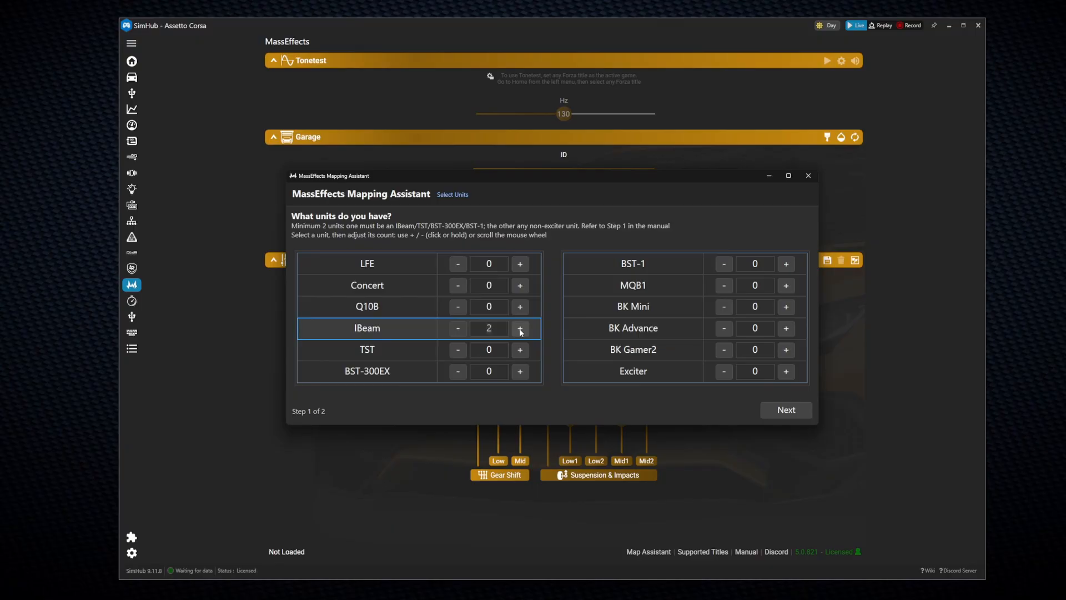
left_click(786, 285)
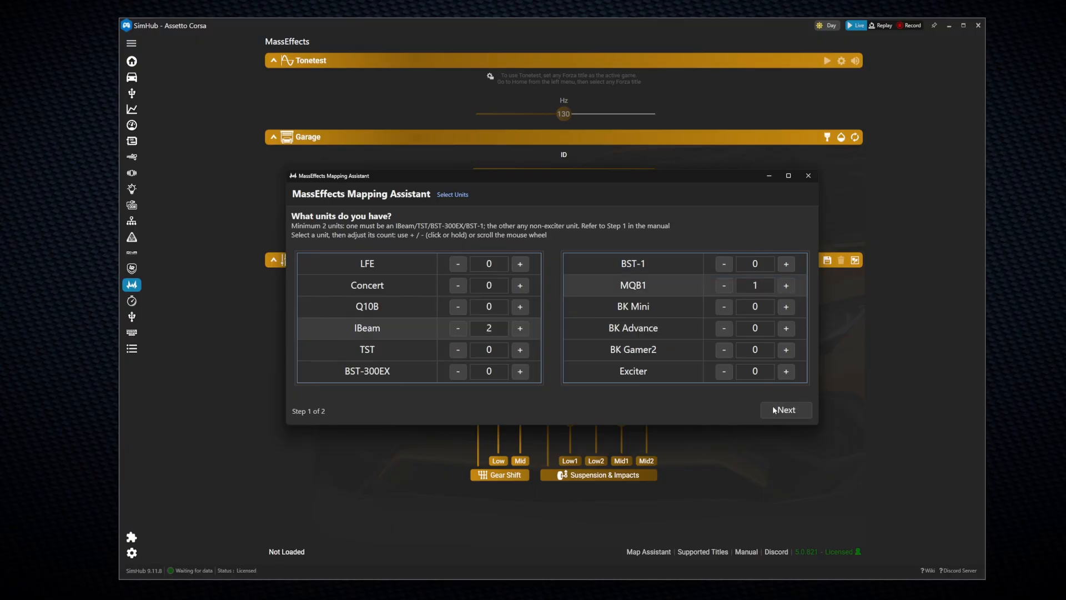
left_click(775, 410)
Step: Resize and reposition the Mapping Assistant window to review the IBeam and MQB1 channel summary
left_click_drag(818, 281, 590, 303)
left_click_drag(522, 207, 659, 207)
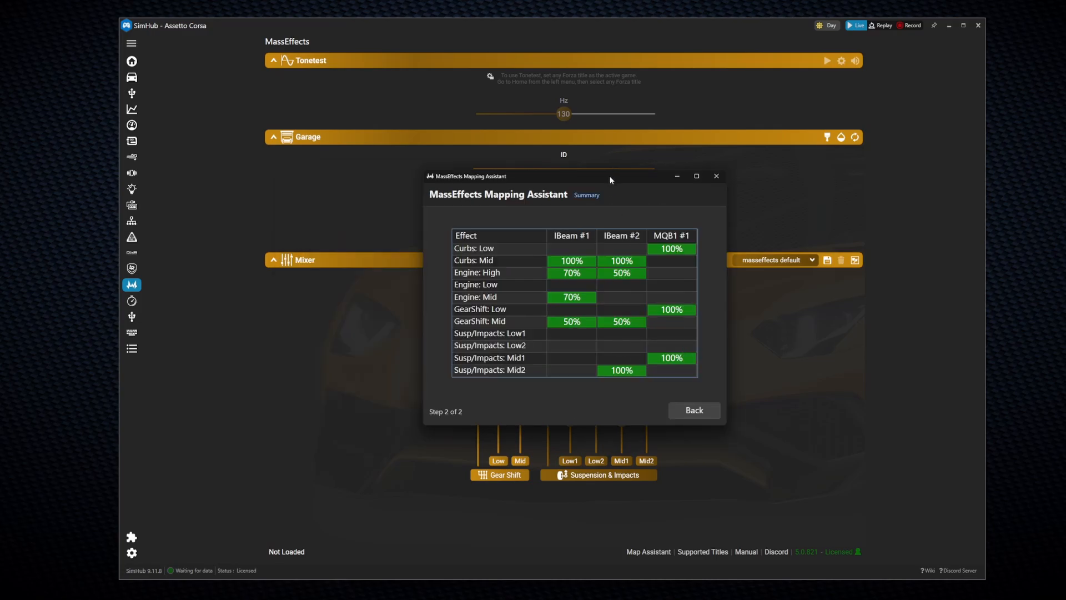
left_click_drag(608, 175, 661, 180)
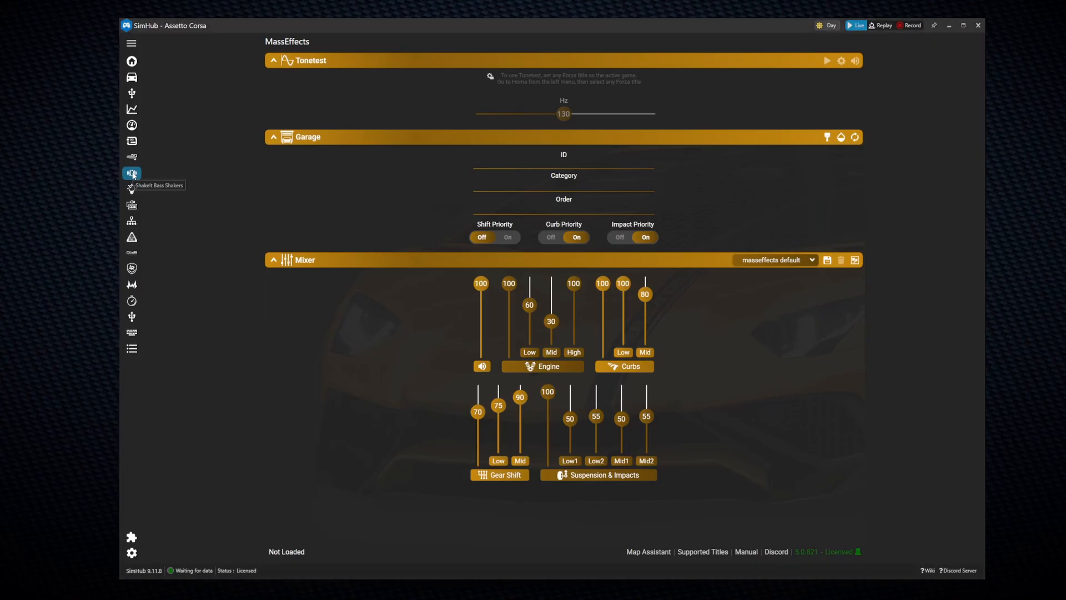
Step: Show the ShakeIt Sound Output tab and open Windows sound settings, moving the Sound window to centre
left_click(131, 173)
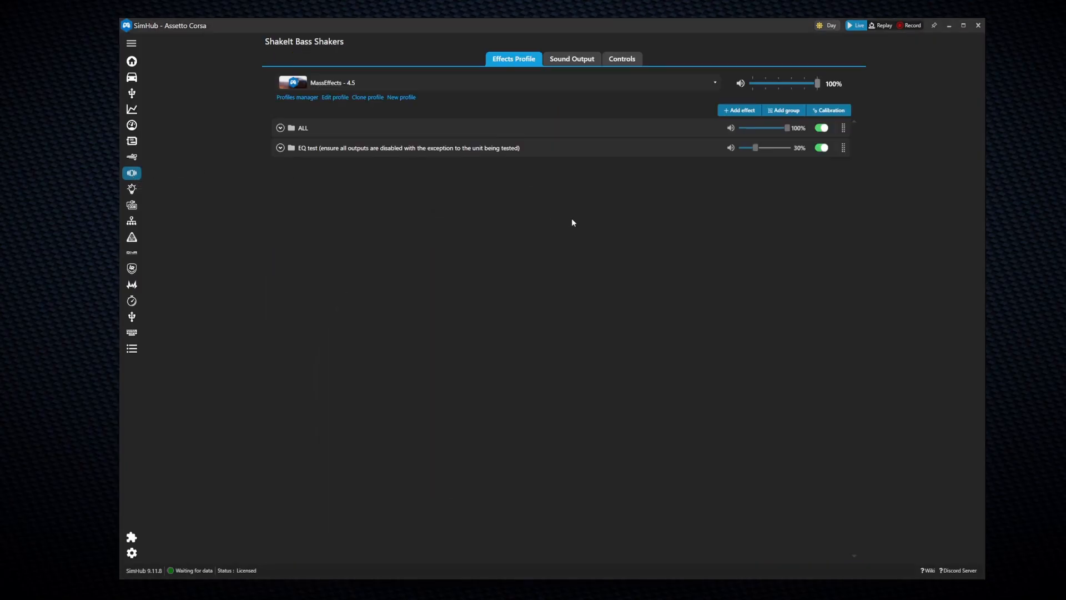
left_click(574, 60)
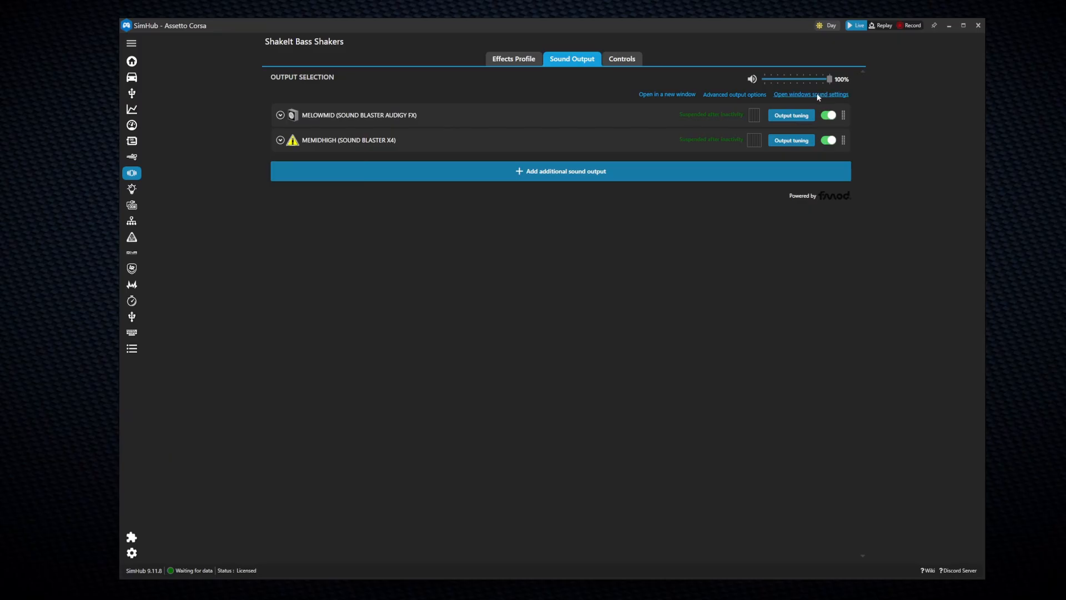
left_click(816, 94)
left_click_drag(216, 142, 553, 208)
left_click_drag(615, 273, 614, 340)
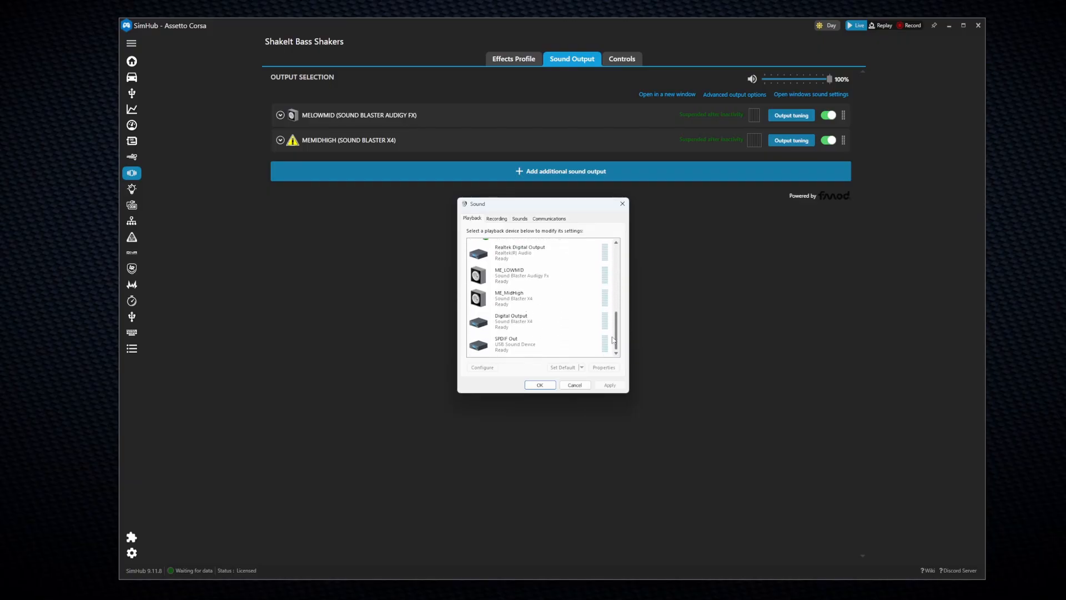
Step: Configure ME_MidHigh as 7.1 Surround, keeping all optional speakers and full-range front/surround speakers
left_click(535, 300)
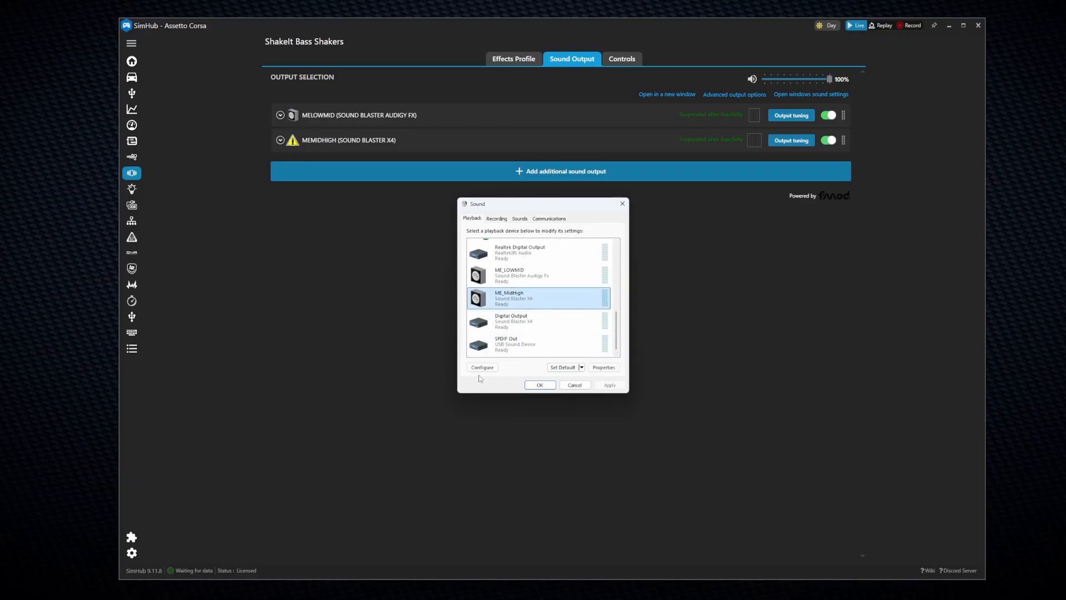
left_click(482, 367)
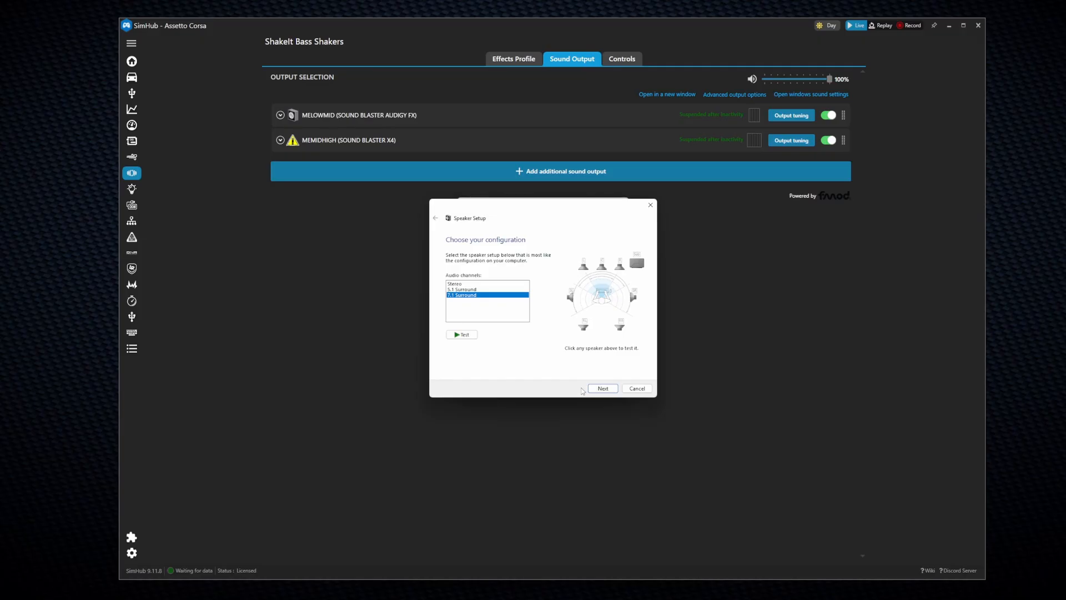
left_click(602, 388)
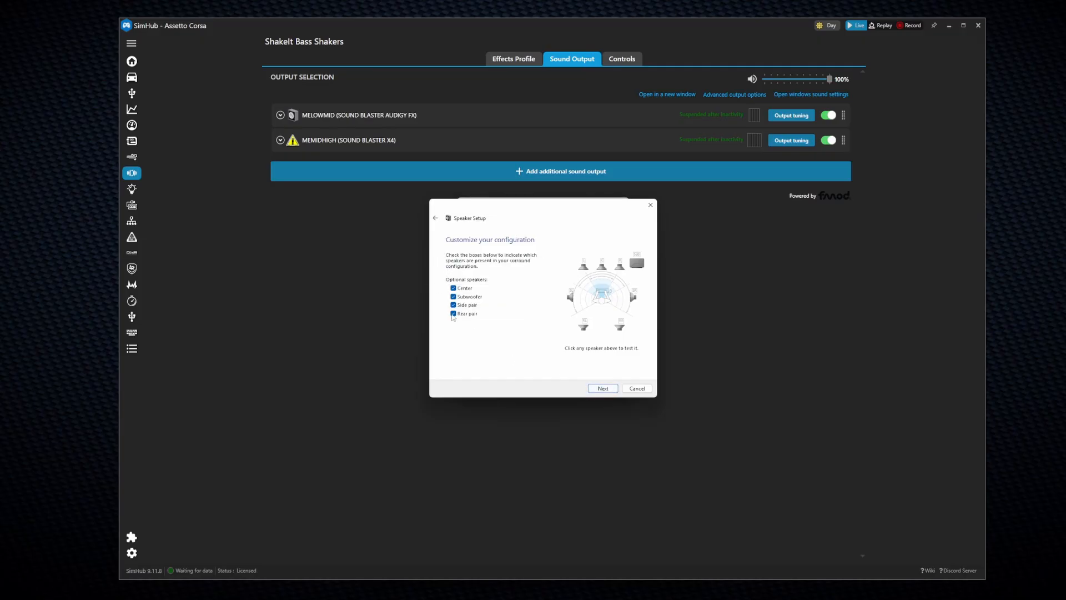
left_click(604, 389)
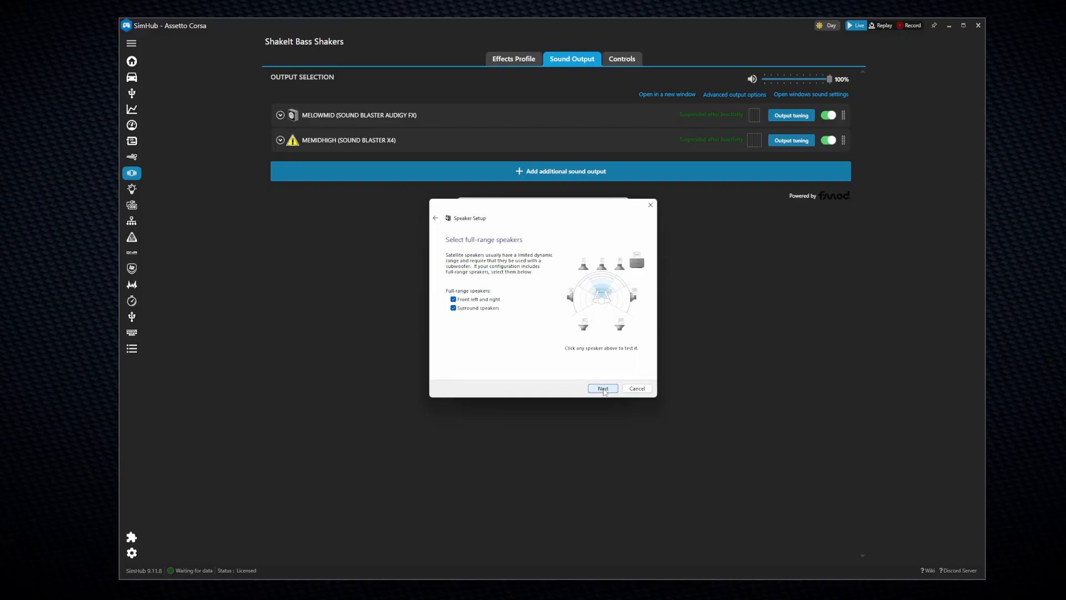
left_click(603, 391)
left_click(603, 391)
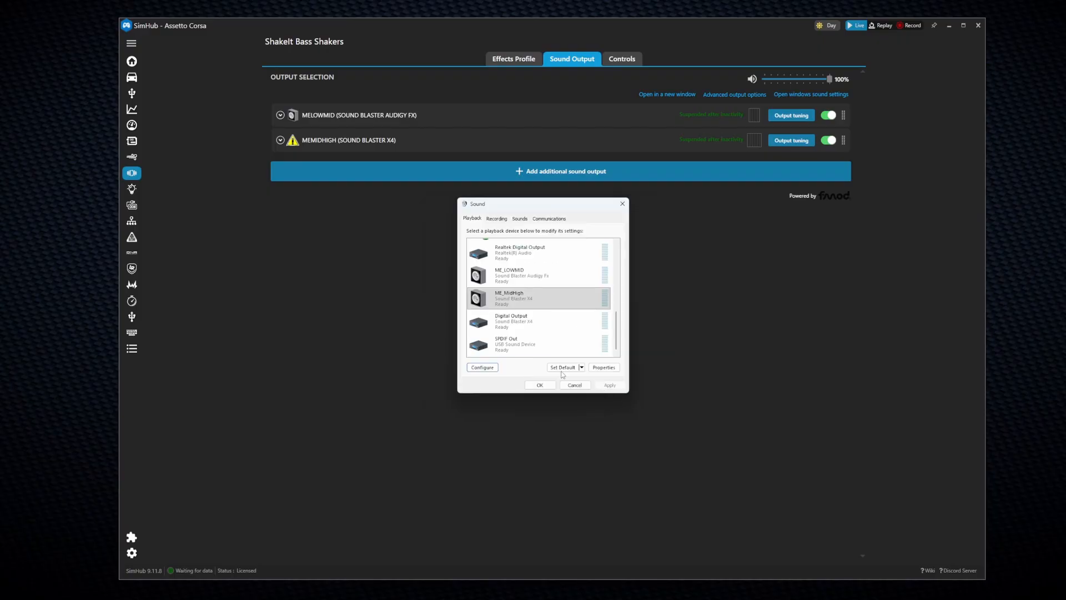
Step: Check ME_MidHigh's channel balance levels and confirm its 24 bit, 48000 Hz default format
left_click(604, 368)
left_click(506, 252)
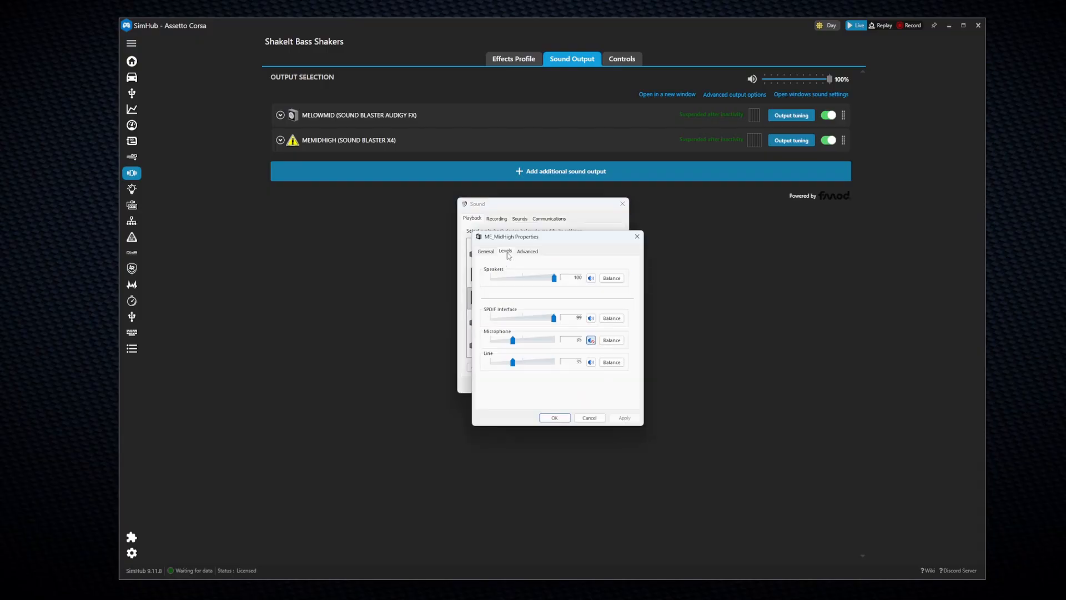
left_click(612, 278)
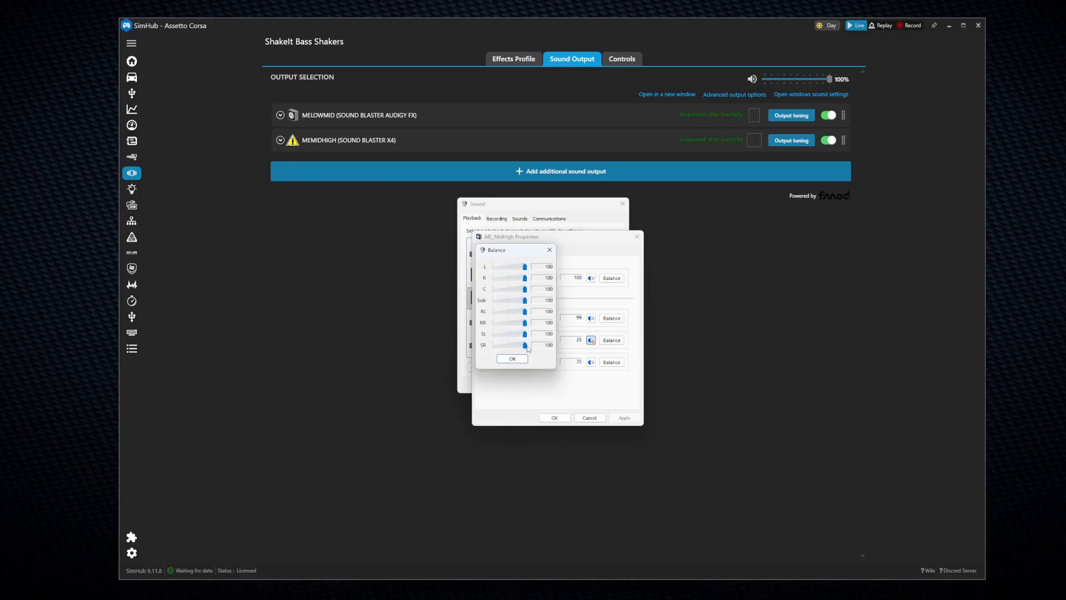
left_click(513, 359)
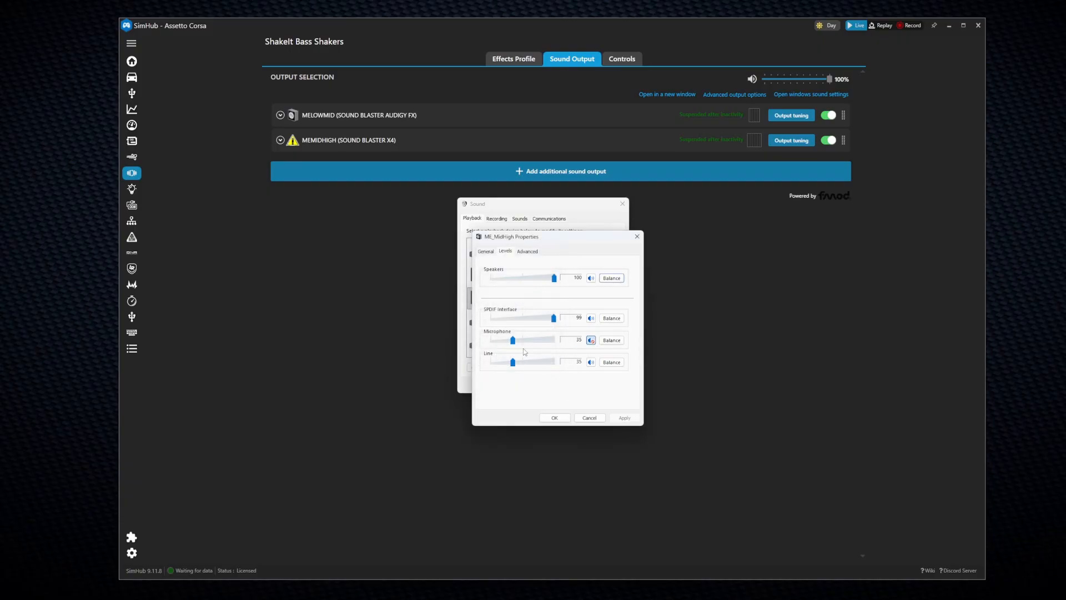
left_click(528, 251)
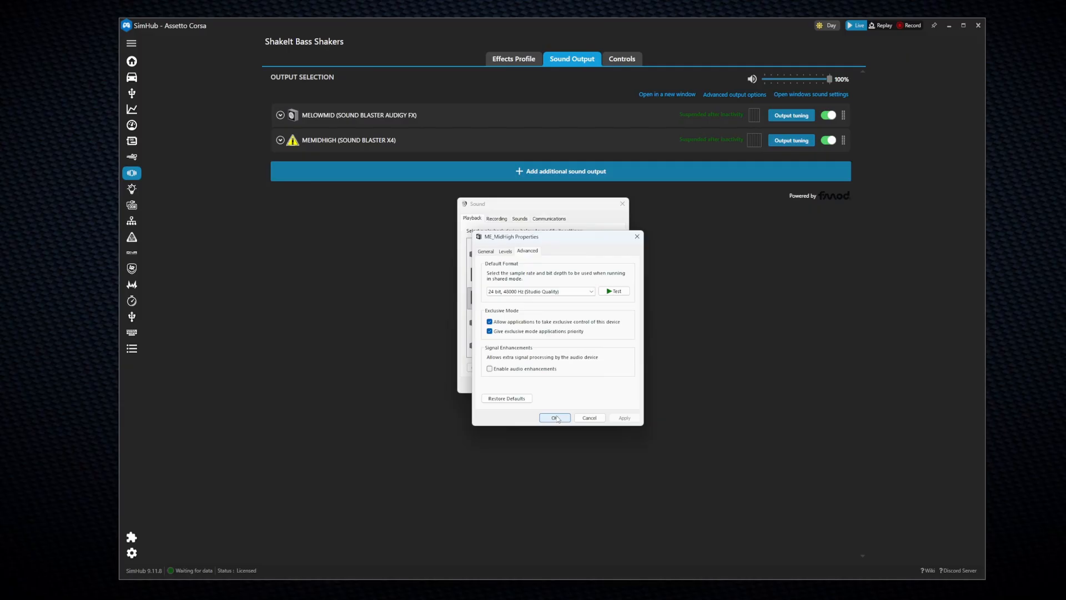
left_click(555, 418)
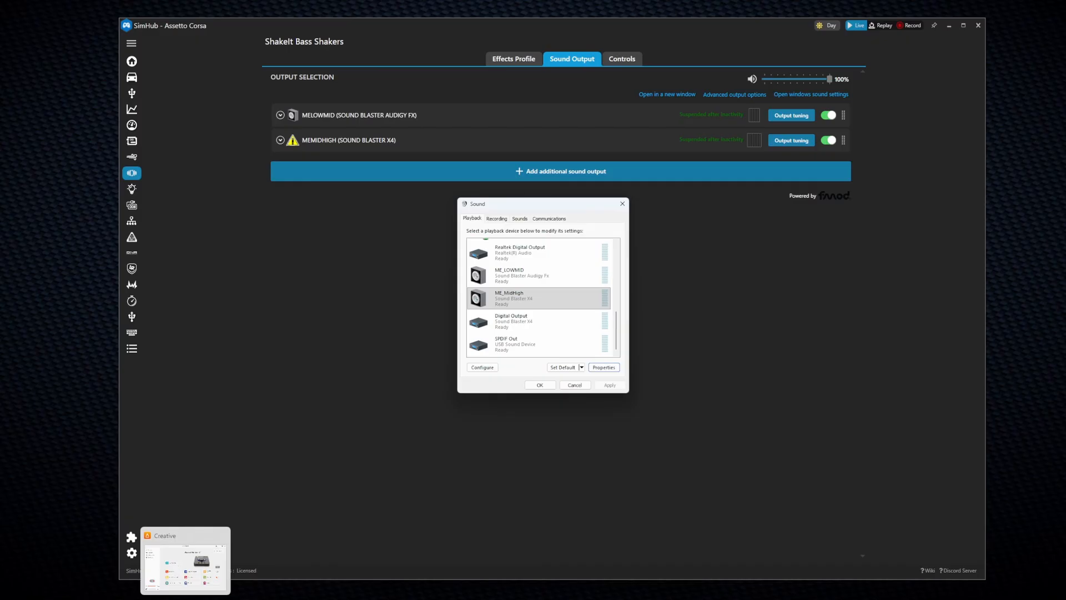
Step: Bring up the Sound Blaster X4 app from the Creative taskbar preview
left_click(185, 598)
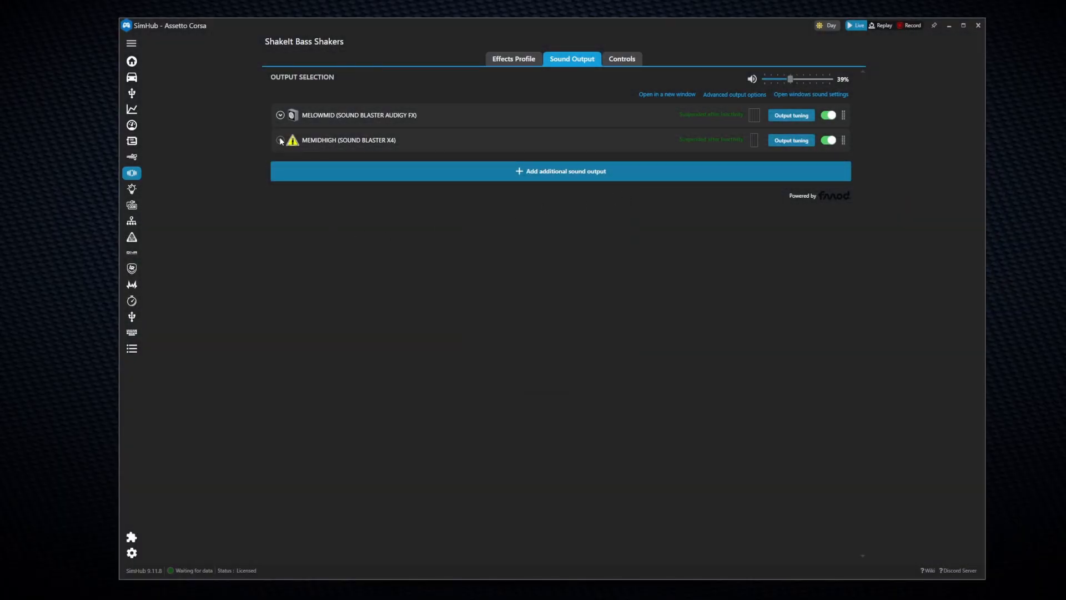
Step: Give MEMIDHIGH a cleared custom channel map with per-effect gain shown, and set master volume to 36%
left_click(280, 140)
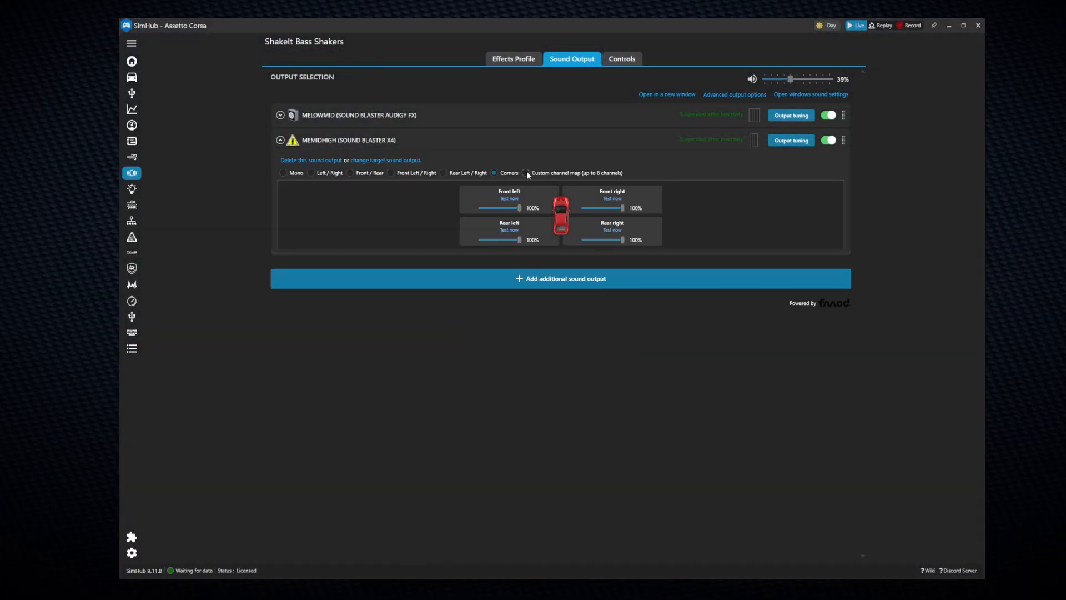
left_click(525, 173)
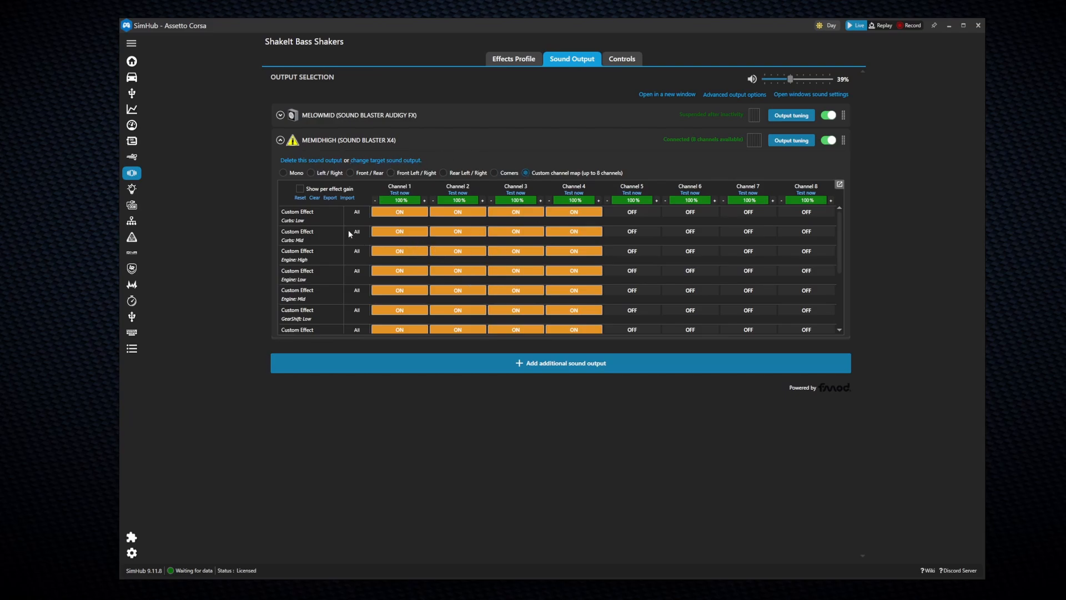
left_click(314, 198)
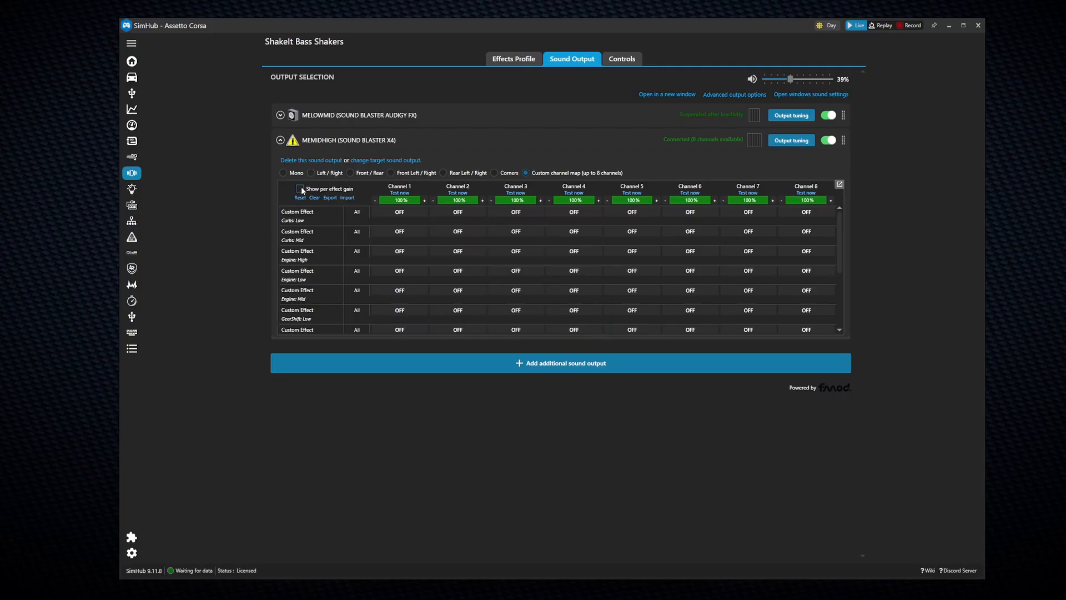
left_click(300, 189)
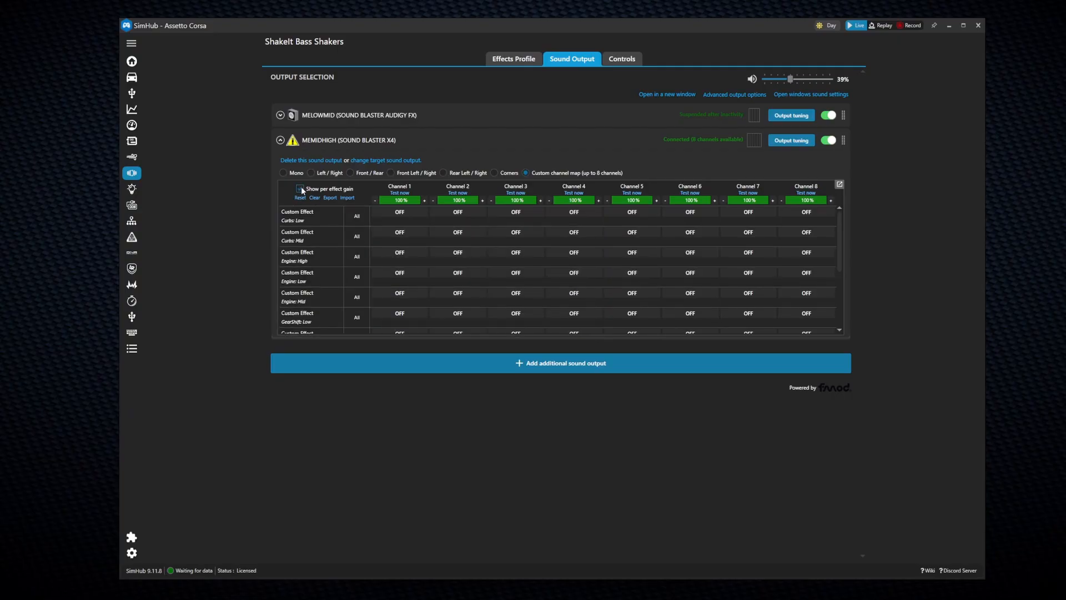
left_click(399, 212)
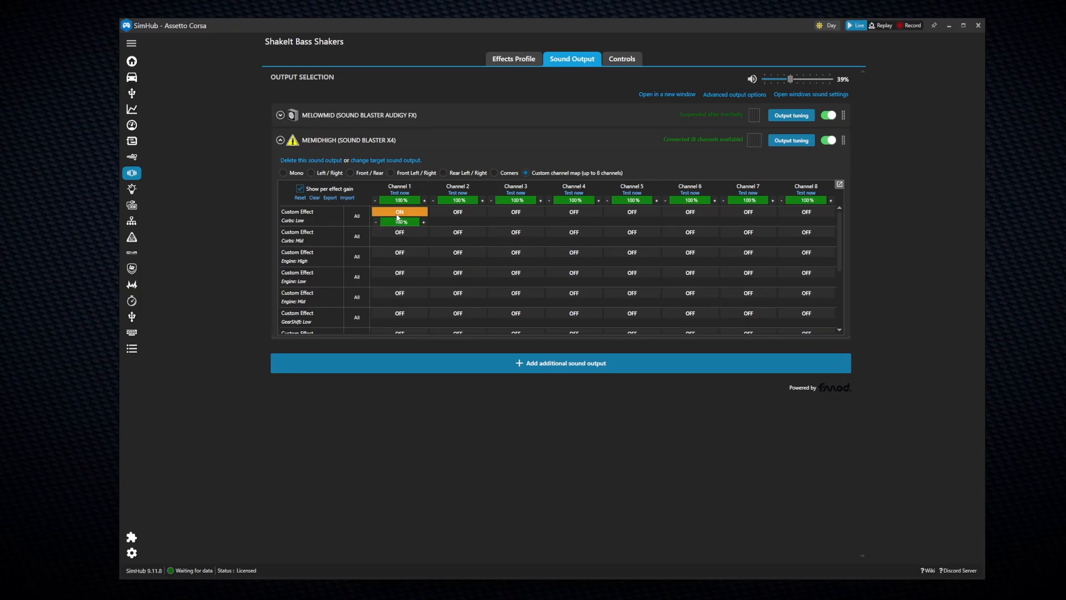
left_click(398, 213)
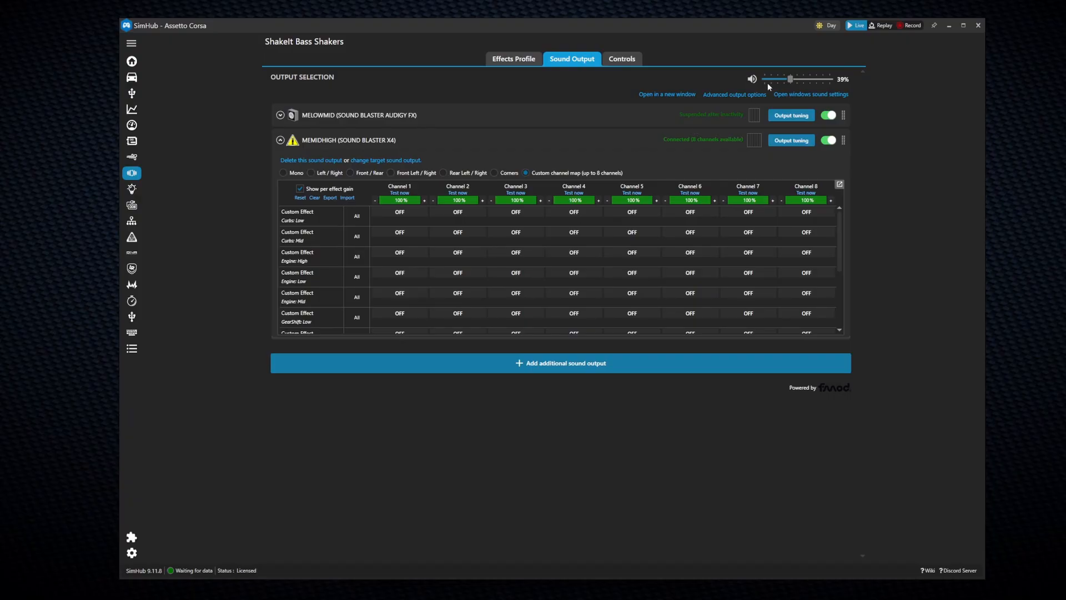
left_click_drag(789, 79, 789, 81)
Step: Rename Channel 1 to IbeamF, start naming Channel 2 IbeamR, and raise master volume to 60%
left_click_drag(411, 187, 383, 185)
key("BackSpace")
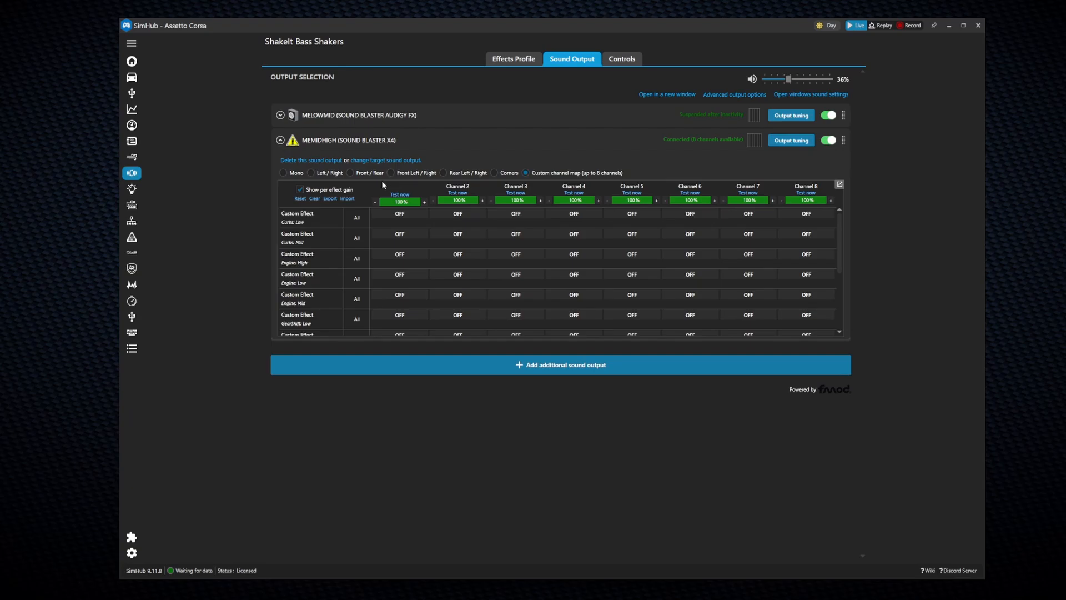
type("Ibeam")
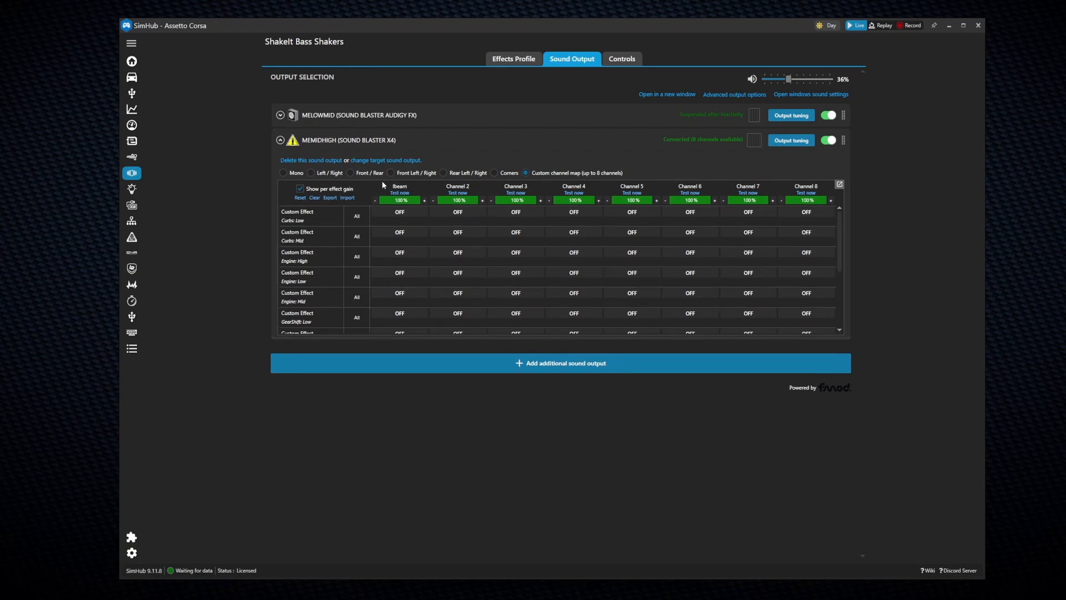
type("F")
key("Tab")
type("Ibeam")
left_click_drag(788, 80, 847, 82)
left_click(786, 141)
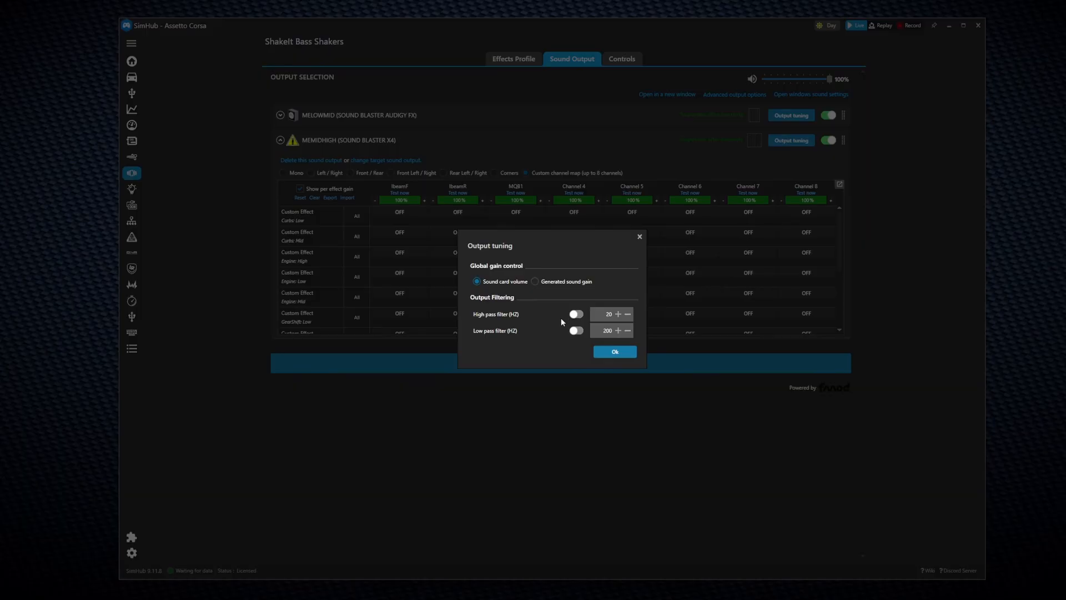
Step: Toggle MEMIDHIGH's high pass filter on and back off, leaving both pass filters disabled
left_click(576, 315)
left_click(577, 315)
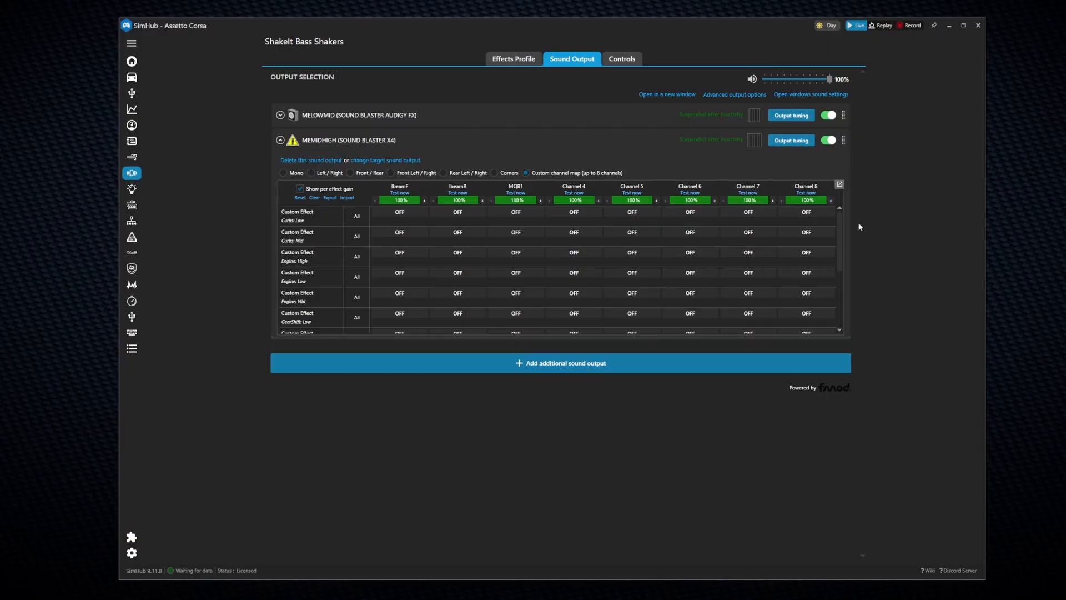
Step: Pop the channel map into its own window with the Mapping Assistant summary placed beside it
left_click(839, 184)
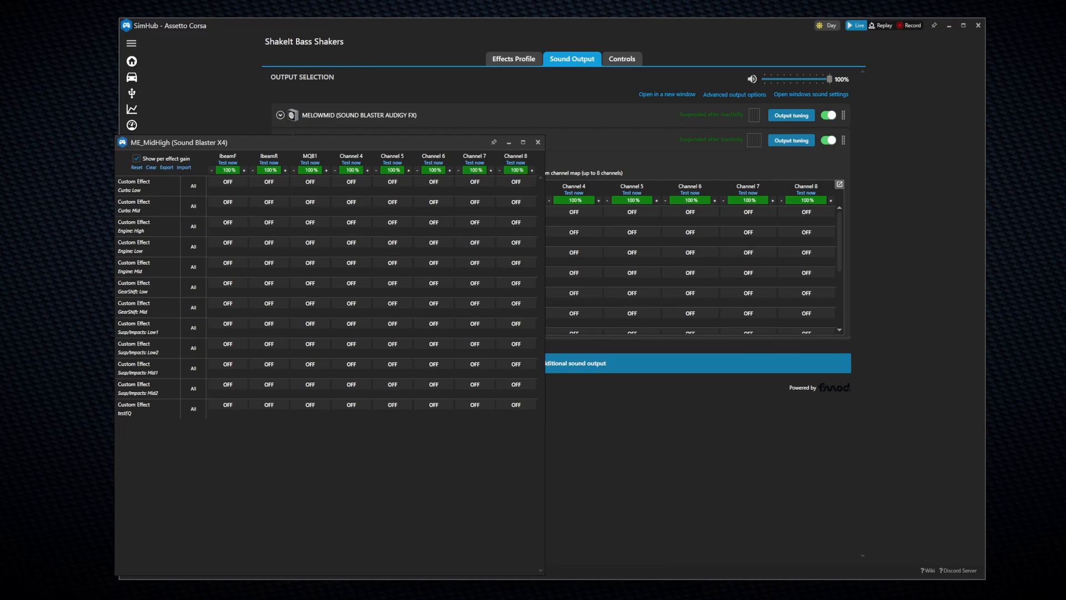
key("alt+Tab")
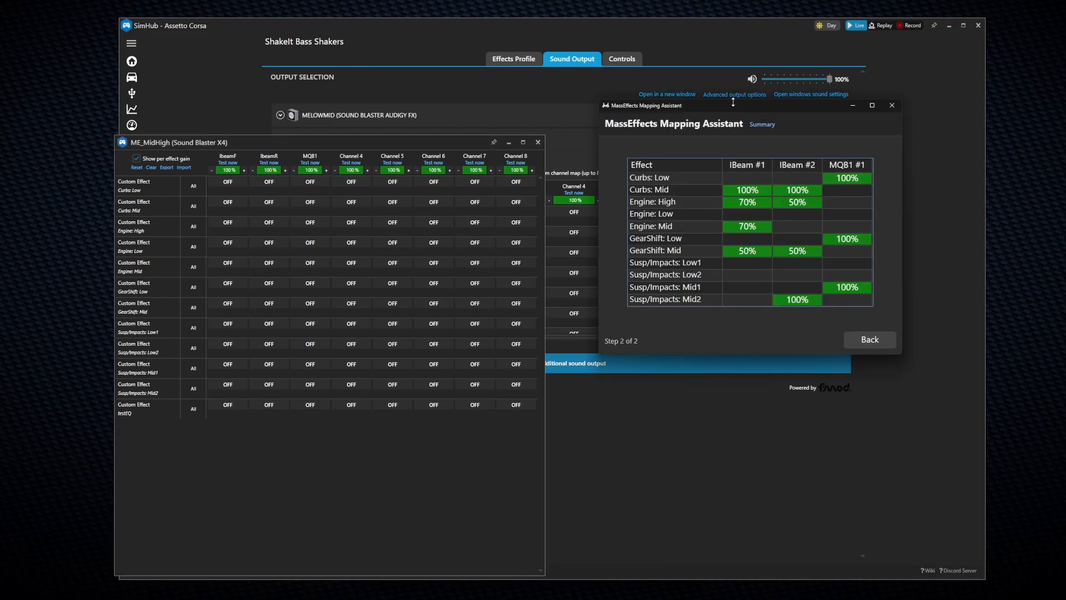
left_click_drag(731, 105, 692, 171)
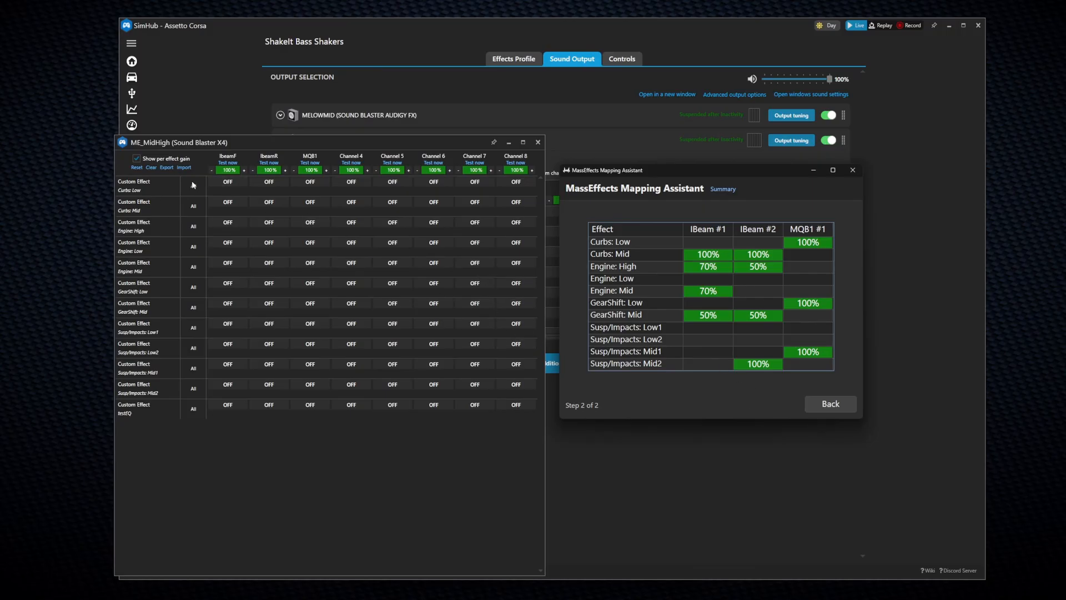
Step: Route Curbs: Mid, Engine: High (gain 50) and GearShift: Mid (gain 50) to IbeamF and IbeamR
left_click(227, 202)
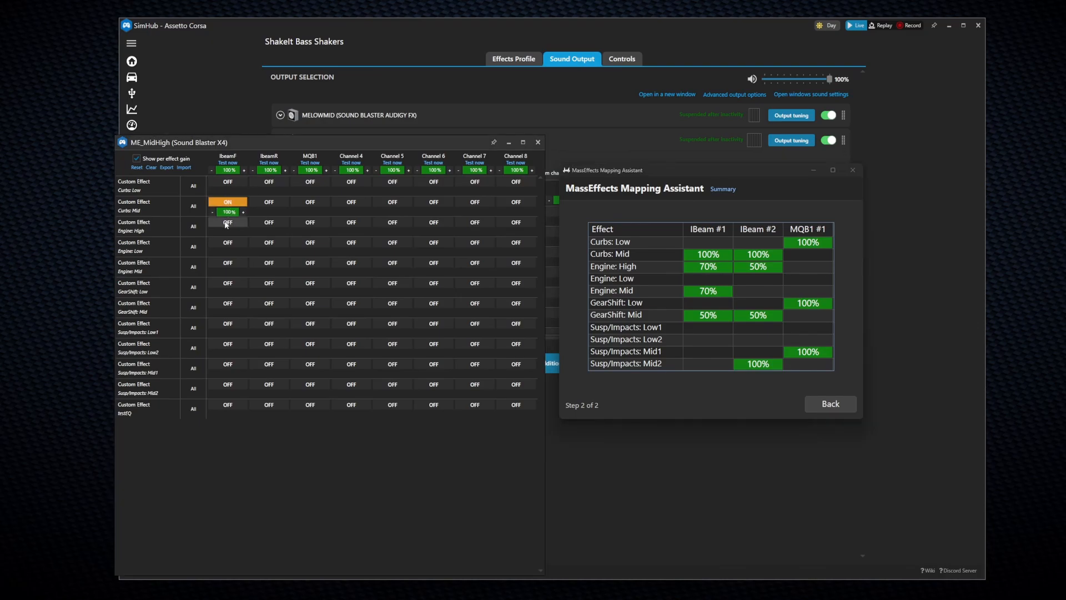
left_click(226, 222)
left_click(226, 232)
type("50")
left_click(227, 303)
left_click(227, 313)
type("50")
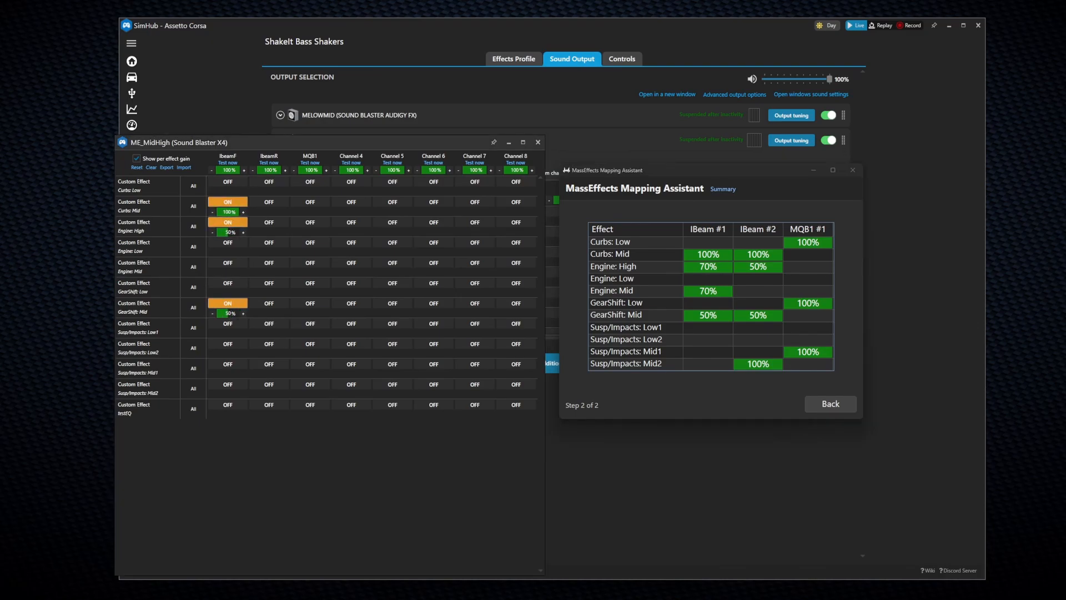
left_click(227, 384)
left_click(268, 203)
left_click(270, 223)
left_click(269, 303)
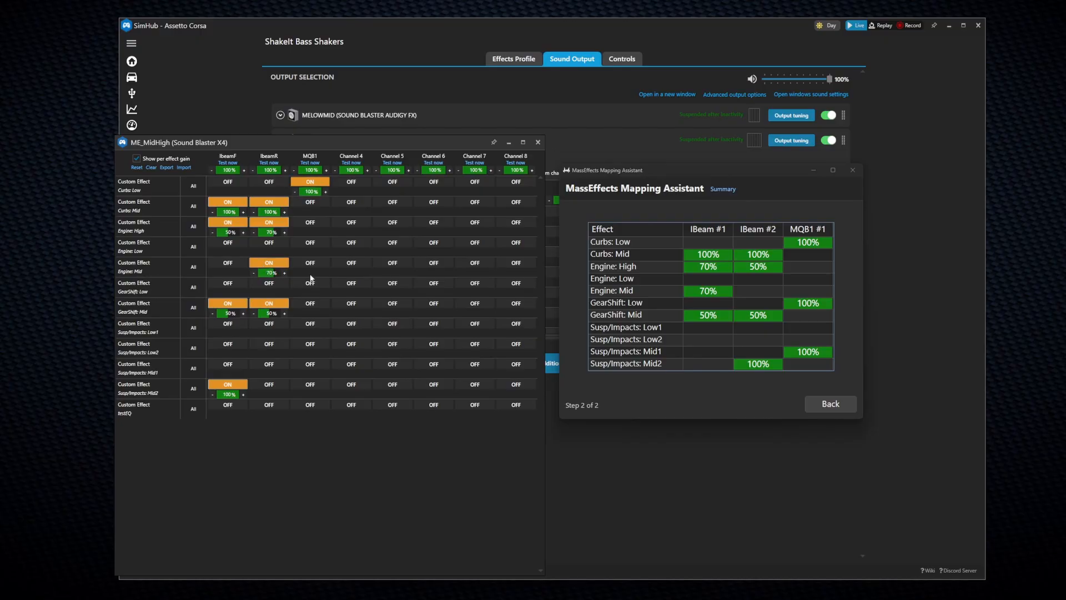